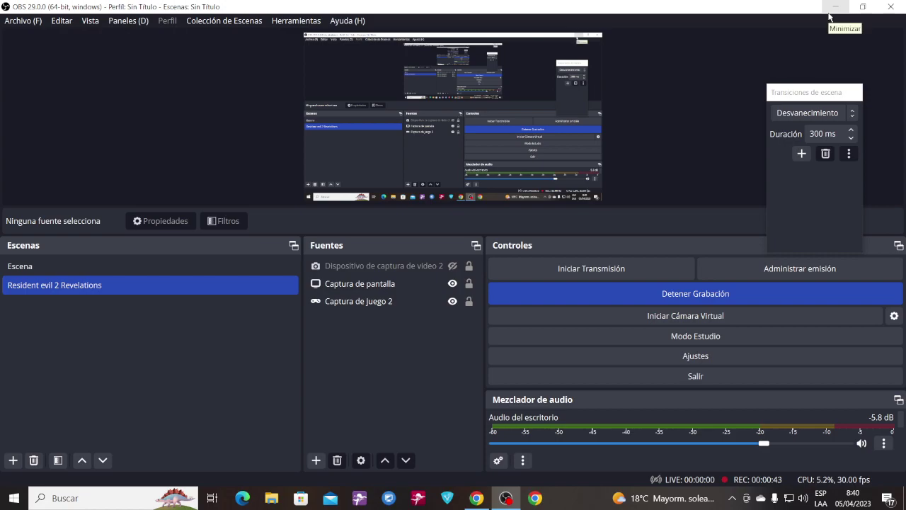
Switch from OBS to the browser and review the Facebook profile's details, photos and recent posts
{"action": "left_click", "coordinate": [835, 7]}
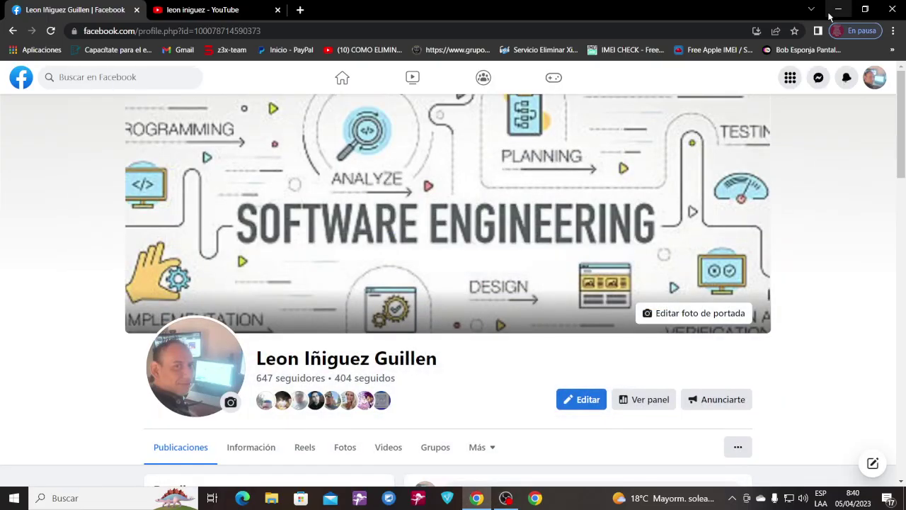
{"action": "scroll", "coordinate": [585, 358], "scroll_direction": "down", "scroll_amount": 3}
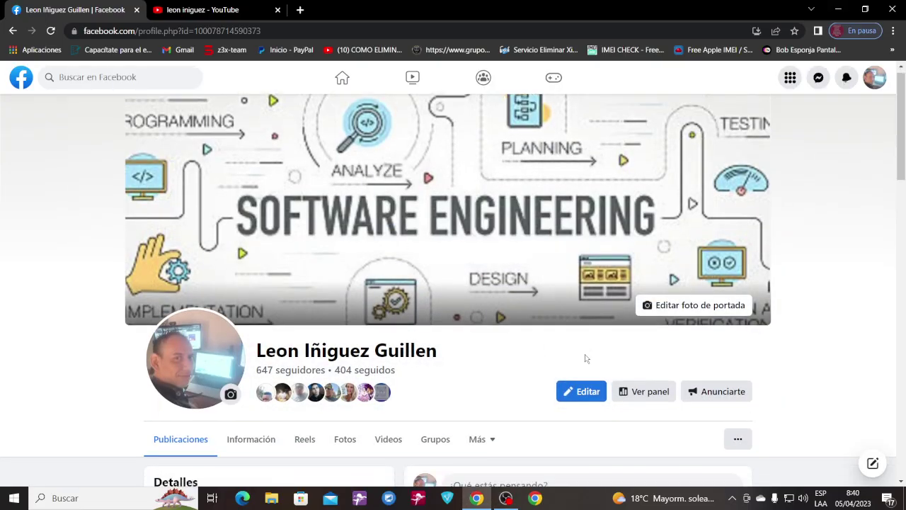
{"action": "scroll", "coordinate": [586, 358], "scroll_direction": "down", "scroll_amount": 1}
{"action": "scroll", "coordinate": [586, 358], "scroll_direction": "up", "scroll_amount": 3}
{"action": "scroll", "coordinate": [614, 358], "scroll_direction": "down", "scroll_amount": 4}
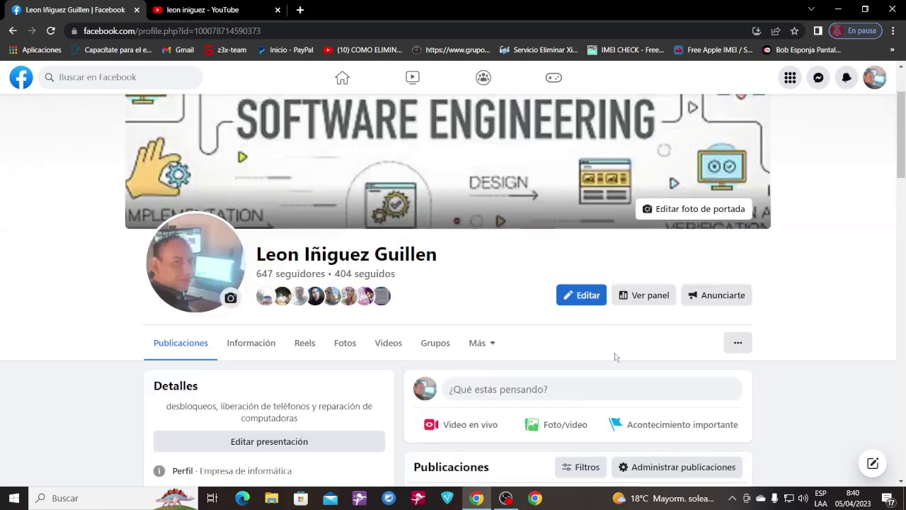
{"action": "scroll", "coordinate": [635, 347], "scroll_direction": "down", "scroll_amount": 3}
{"action": "scroll", "coordinate": [635, 347], "scroll_direction": "down", "scroll_amount": 6}
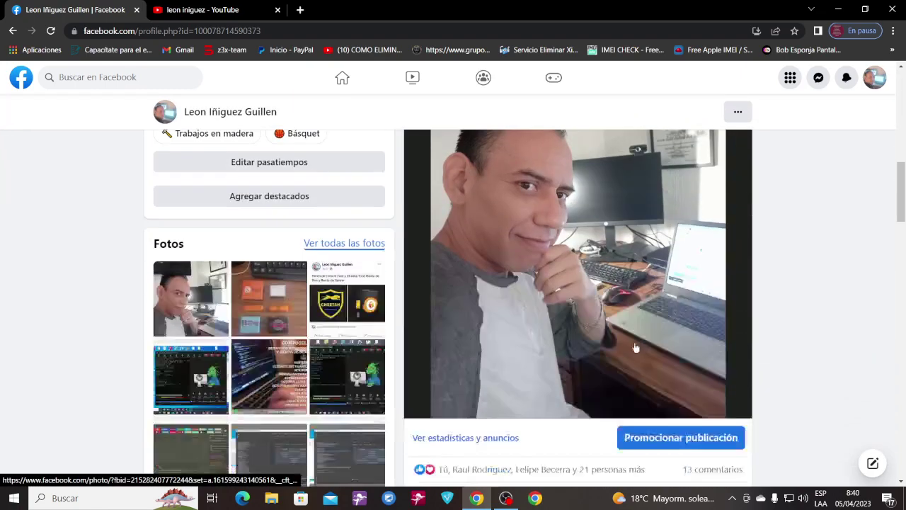
{"action": "scroll", "coordinate": [634, 347], "scroll_direction": "down", "scroll_amount": 3}
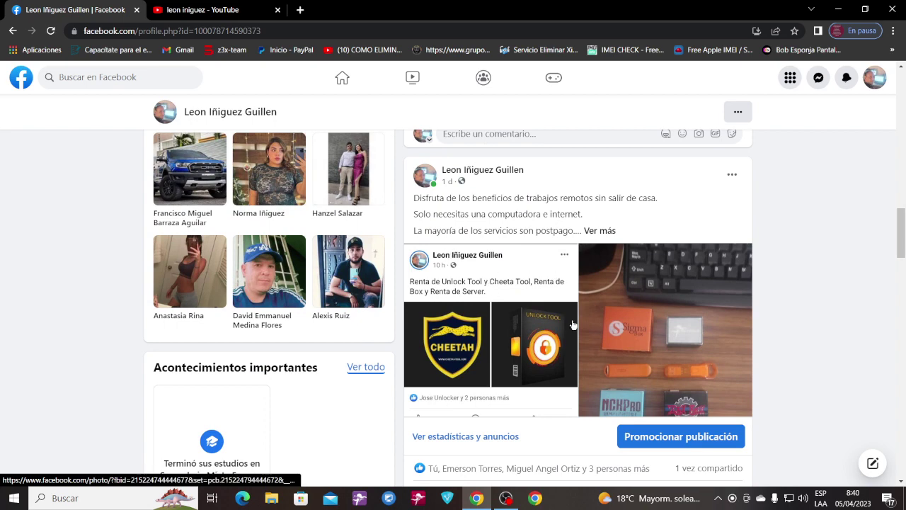
{"action": "scroll", "coordinate": [573, 324], "scroll_direction": "down", "scroll_amount": 5}
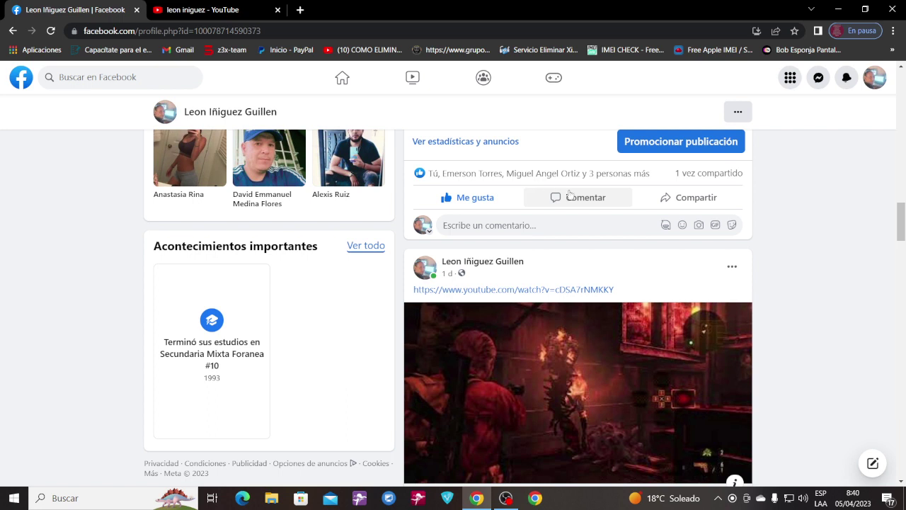
{"action": "scroll", "coordinate": [570, 194], "scroll_direction": "down", "scroll_amount": 2}
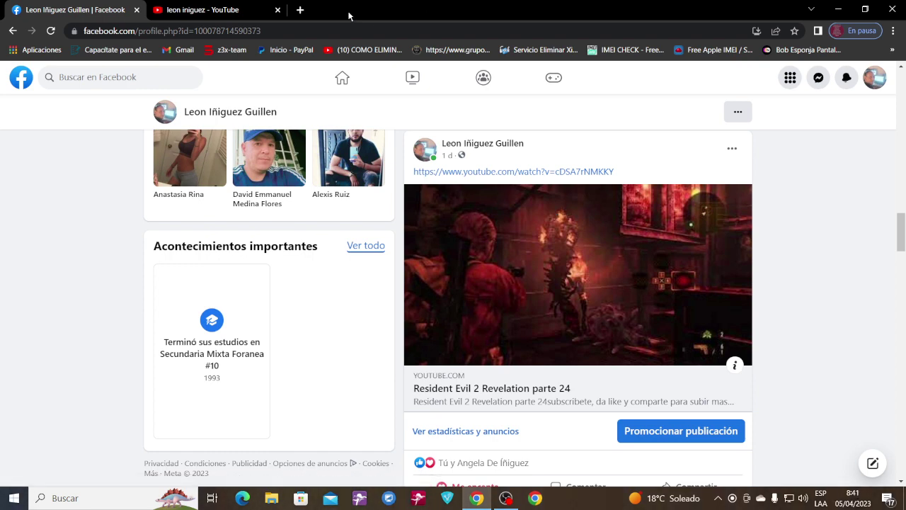
Open the YouTube channel's full video list, look through the uploaded videos, and highlight the channel name
{"action": "left_click", "coordinate": [191, 8]}
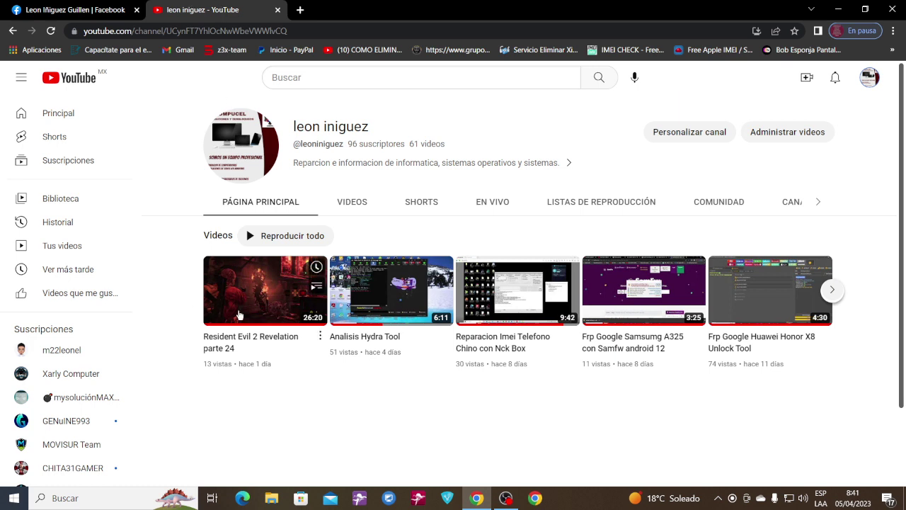
{"action": "left_click", "coordinate": [342, 202]}
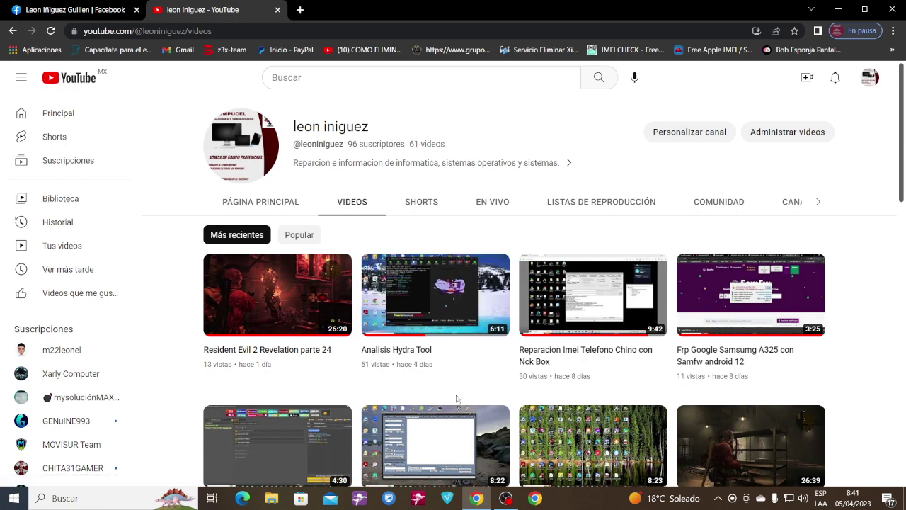
{"action": "scroll", "coordinate": [686, 383], "scroll_direction": "down", "scroll_amount": 3}
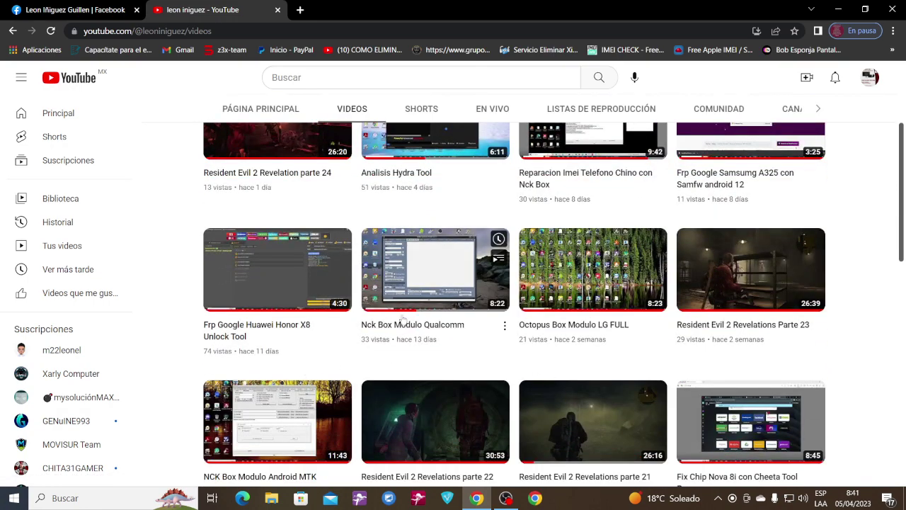
{"action": "scroll", "coordinate": [435, 283], "scroll_direction": "down", "scroll_amount": 4}
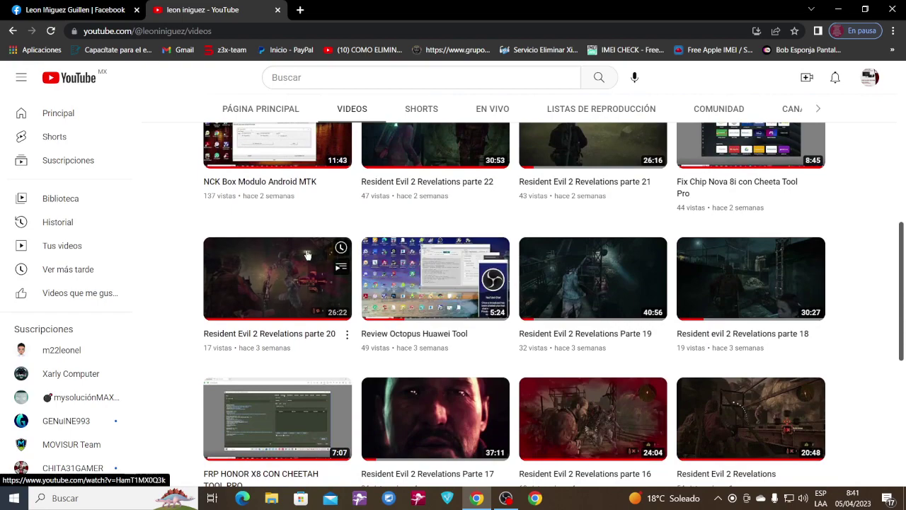
{"action": "scroll", "coordinate": [305, 258], "scroll_direction": "up", "scroll_amount": 1}
{"action": "scroll", "coordinate": [560, 271], "scroll_direction": "down", "scroll_amount": 2}
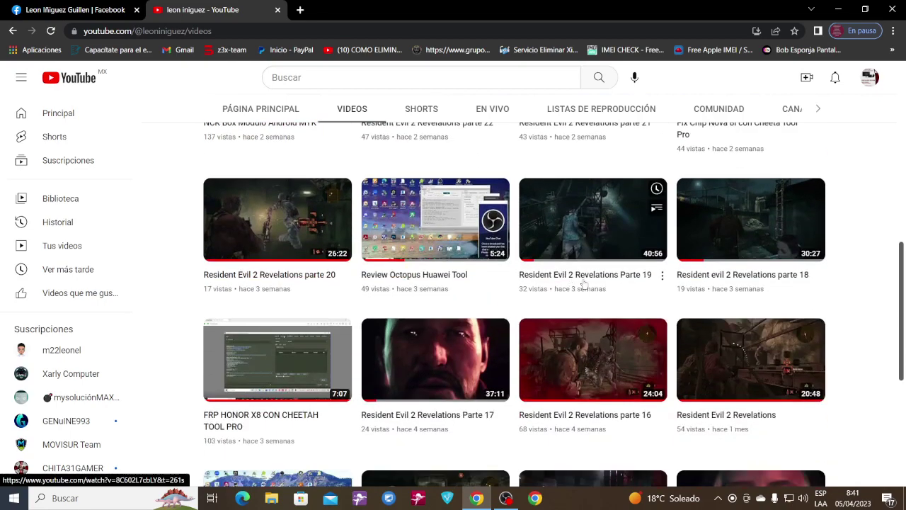
{"action": "scroll", "coordinate": [582, 285], "scroll_direction": "up", "scroll_amount": 2}
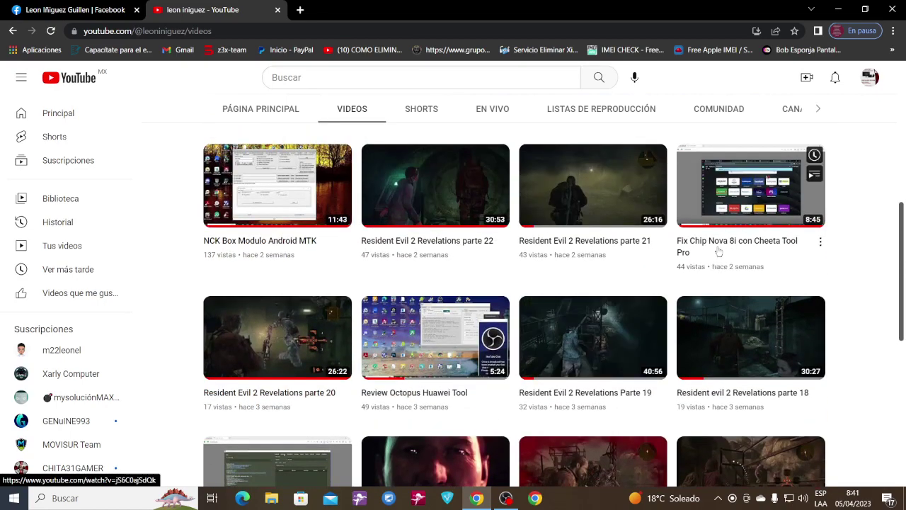
{"action": "scroll", "coordinate": [376, 450], "scroll_direction": "down", "scroll_amount": 1}
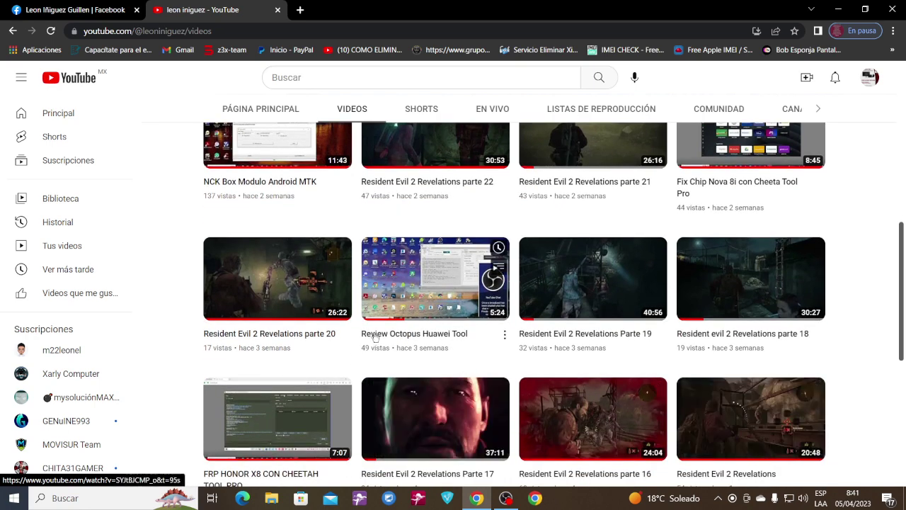
{"action": "scroll", "coordinate": [658, 426], "scroll_direction": "down", "scroll_amount": 2}
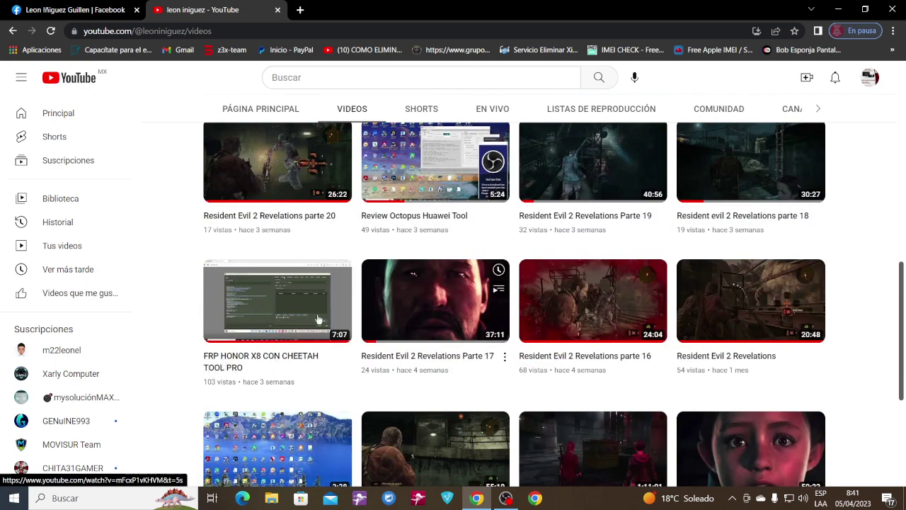
{"action": "scroll", "coordinate": [620, 324], "scroll_direction": "down", "scroll_amount": 3}
{"action": "scroll", "coordinate": [619, 324], "scroll_direction": "down", "scroll_amount": 1}
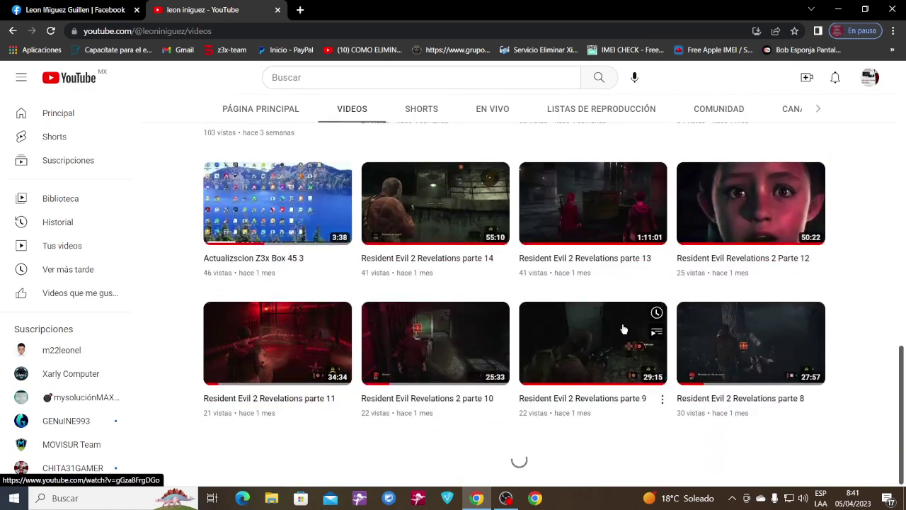
{"action": "scroll", "coordinate": [691, 361], "scroll_direction": "down", "scroll_amount": 3}
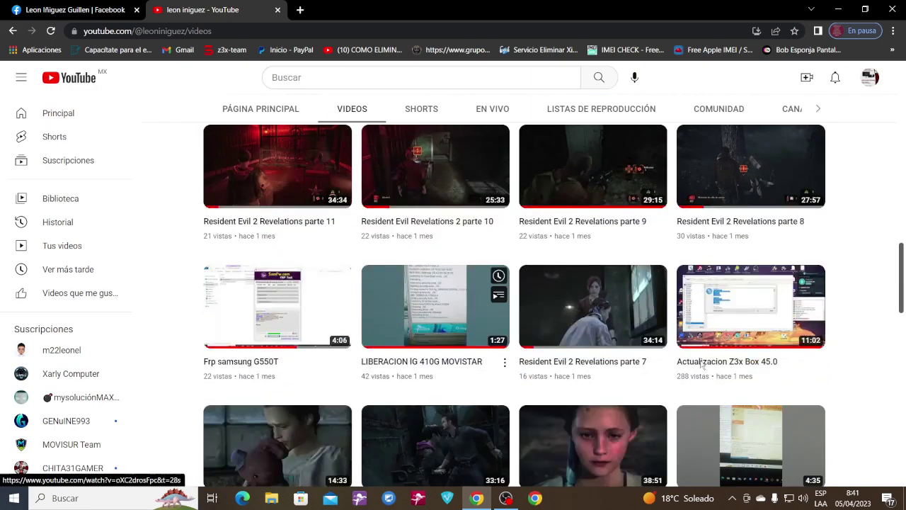
{"action": "scroll", "coordinate": [813, 357], "scroll_direction": "up", "scroll_amount": 10}
{"action": "scroll", "coordinate": [812, 357], "scroll_direction": "up", "scroll_amount": 8}
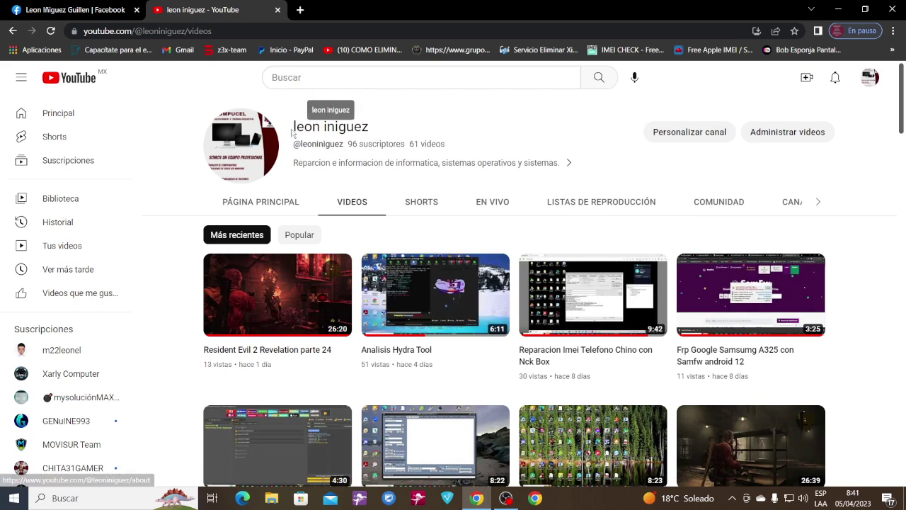
{"action": "left_click_drag", "start_coordinate": [293, 130], "coordinate": [388, 139]}
{"action": "left_click", "coordinate": [447, 129]}
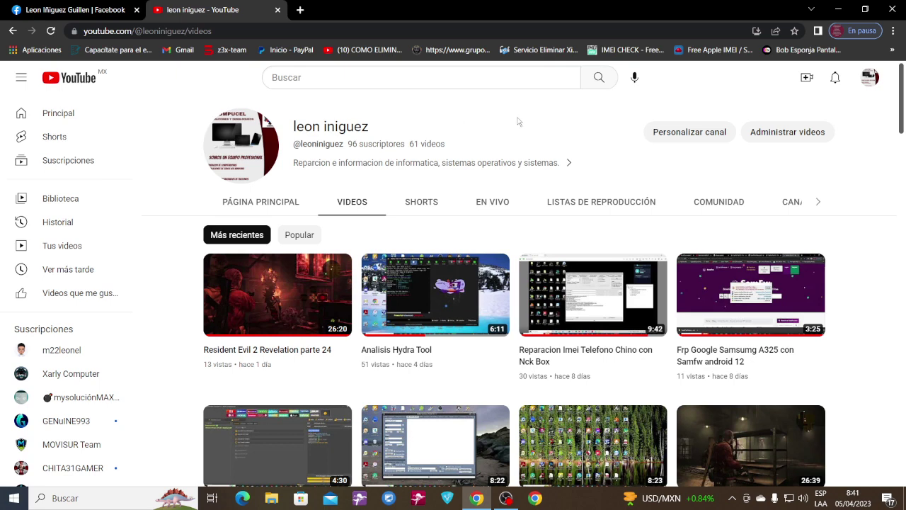
{"action": "left_click", "coordinate": [839, 9]}
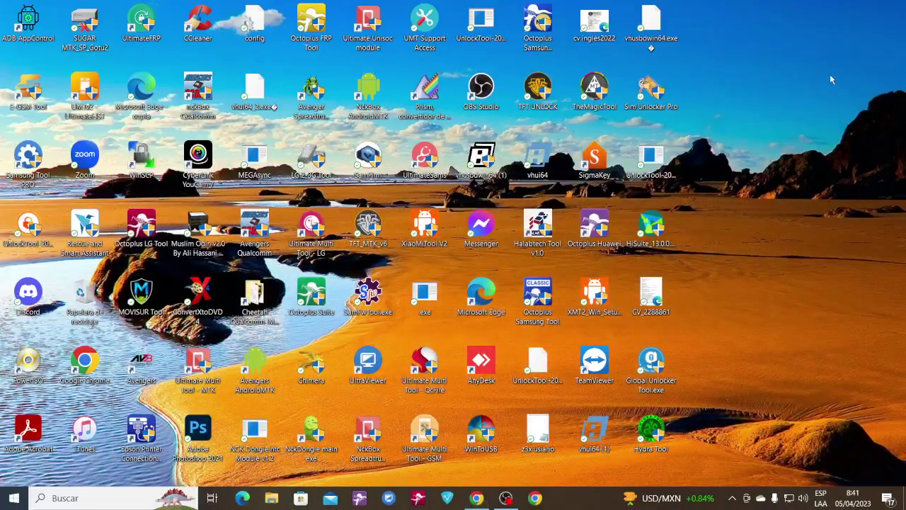
{"action": "left_click", "coordinate": [476, 497]}
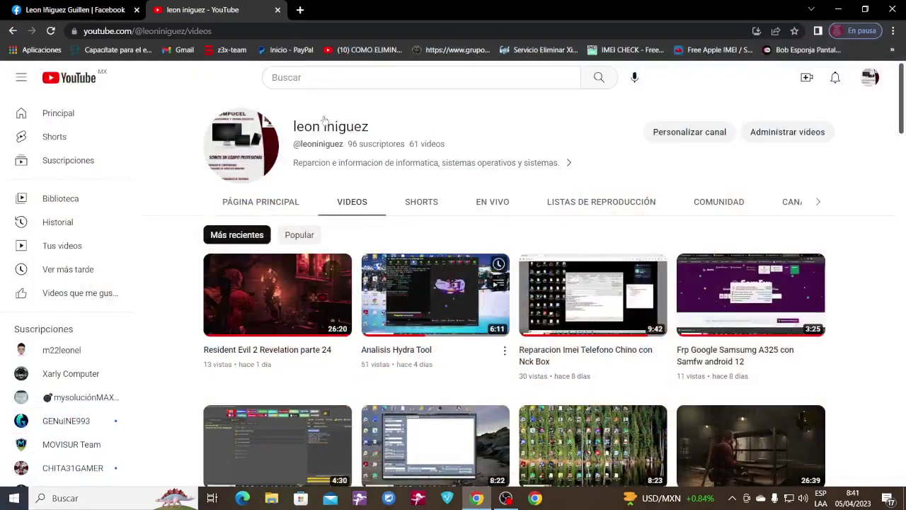
Open the phone-unlocking and web-page business site in a new tab and examine its heading and repair-service banner
{"action": "left_click", "coordinate": [300, 9]}
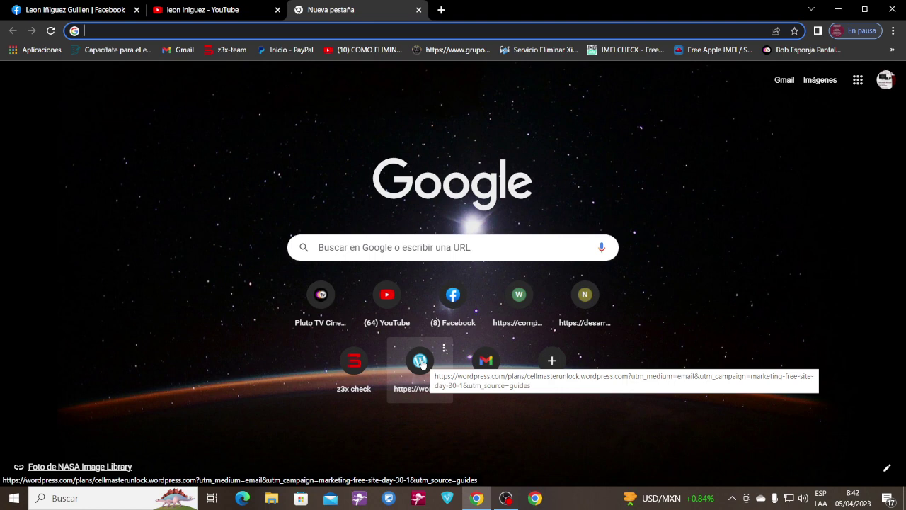
{"action": "left_click", "coordinate": [578, 297]}
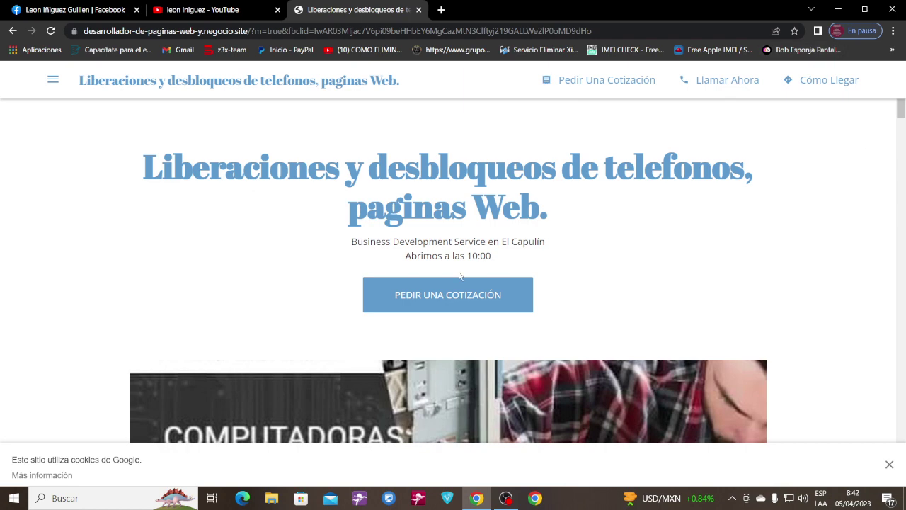
{"action": "scroll", "coordinate": [340, 295], "scroll_direction": "down", "scroll_amount": 3}
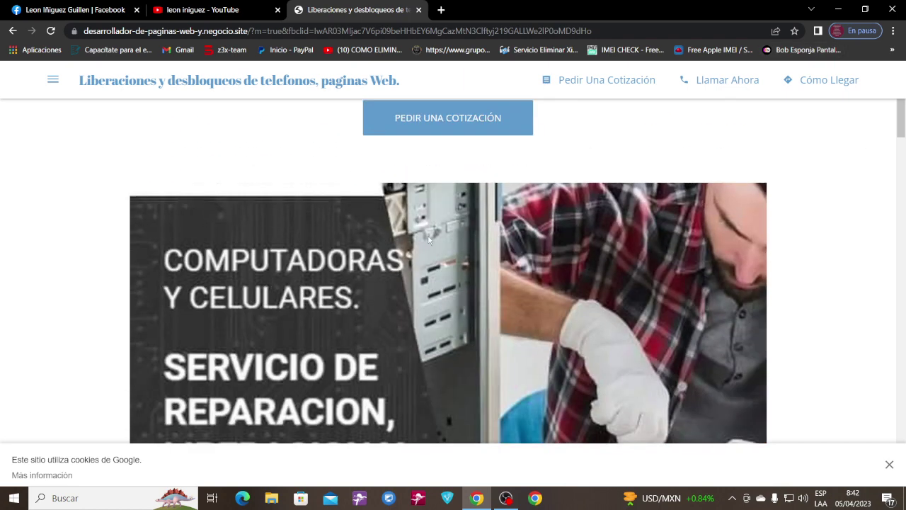
{"action": "scroll", "coordinate": [429, 240], "scroll_direction": "up", "scroll_amount": 3}
{"action": "scroll", "coordinate": [315, 340], "scroll_direction": "down", "scroll_amount": 1}
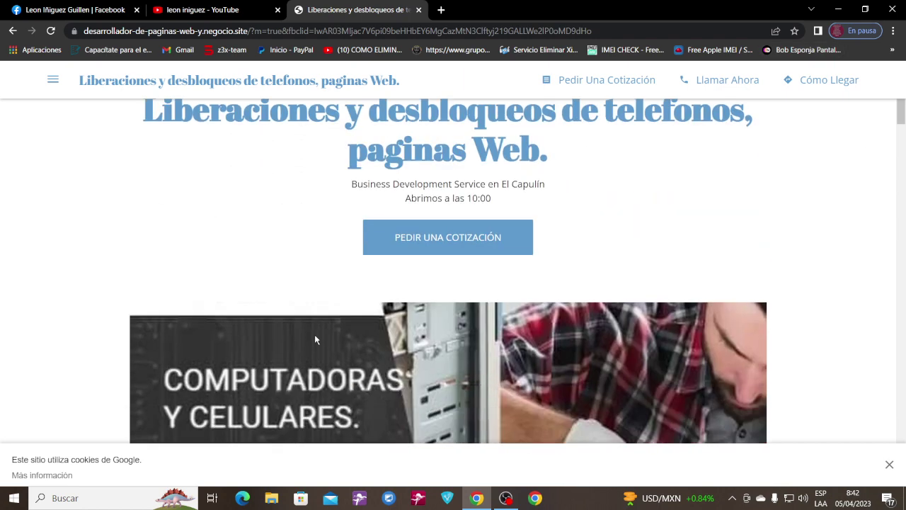
{"action": "scroll", "coordinate": [315, 340], "scroll_direction": "down", "scroll_amount": 4}
{"action": "scroll", "coordinate": [297, 312], "scroll_direction": "up", "scroll_amount": 2}
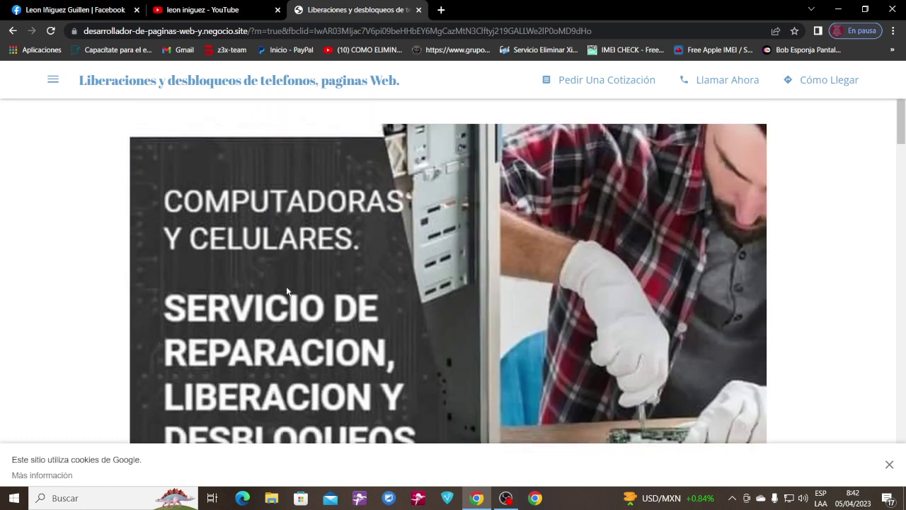
{"action": "scroll", "coordinate": [339, 304], "scroll_direction": "down", "scroll_amount": 1}
{"action": "scroll", "coordinate": [338, 304], "scroll_direction": "up", "scroll_amount": 2}
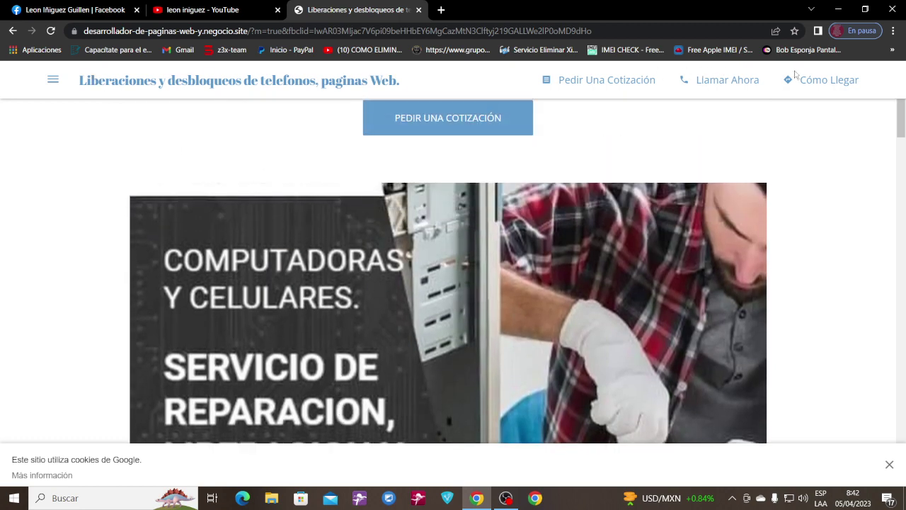
Examine the promotions in the site's Novedades section, from remote services to web page creation, and return to the banner
{"action": "scroll", "coordinate": [279, 394], "scroll_direction": "down", "scroll_amount": 3}
{"action": "scroll", "coordinate": [294, 397], "scroll_direction": "down", "scroll_amount": 3}
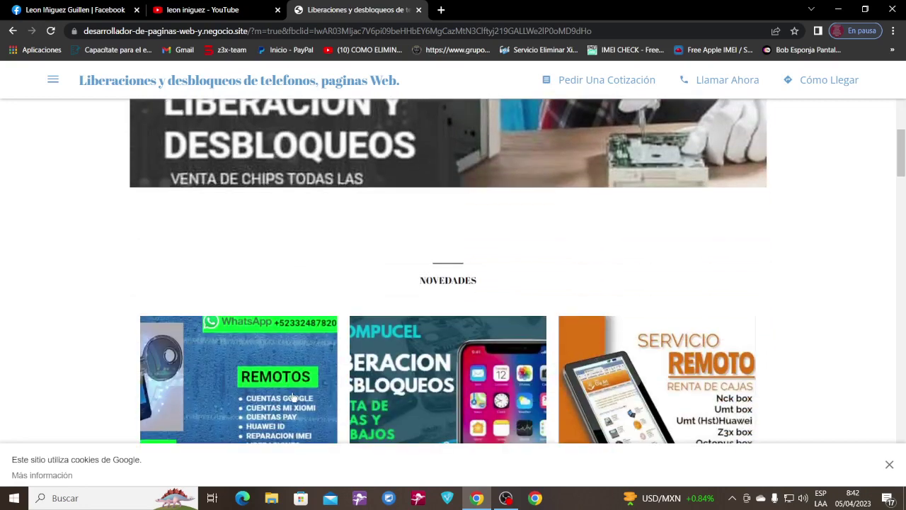
{"action": "scroll", "coordinate": [294, 398], "scroll_direction": "down", "scroll_amount": 2}
{"action": "scroll", "coordinate": [294, 398], "scroll_direction": "down", "scroll_amount": 1}
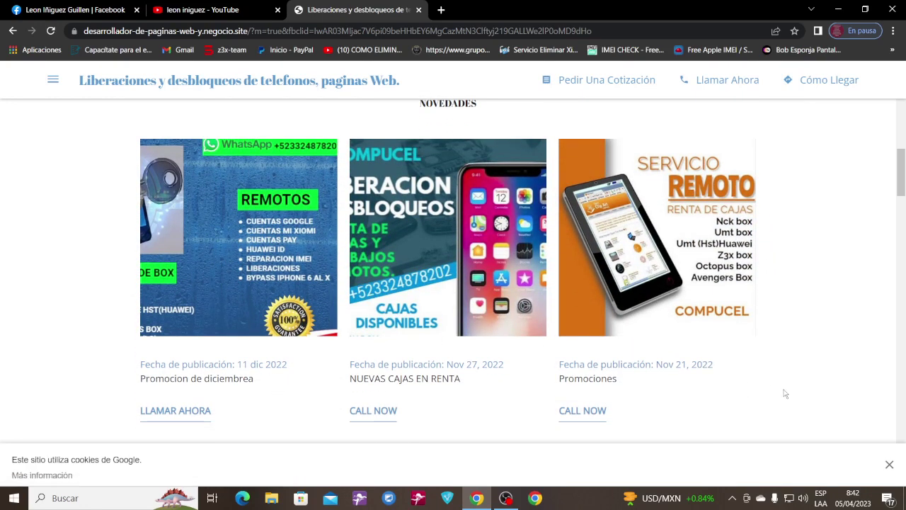
{"action": "scroll", "coordinate": [806, 393], "scroll_direction": "down", "scroll_amount": 3}
{"action": "scroll", "coordinate": [817, 390], "scroll_direction": "down", "scroll_amount": 4}
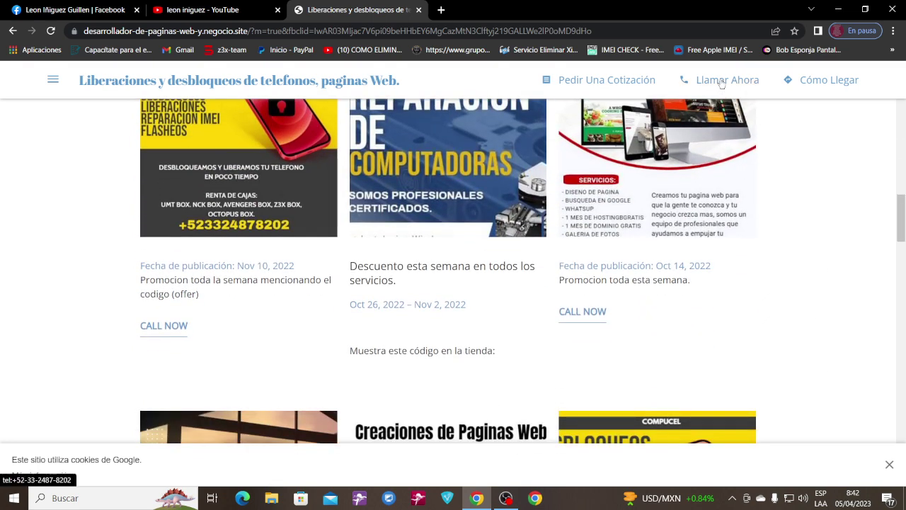
{"action": "scroll", "coordinate": [779, 338], "scroll_direction": "down", "scroll_amount": 3}
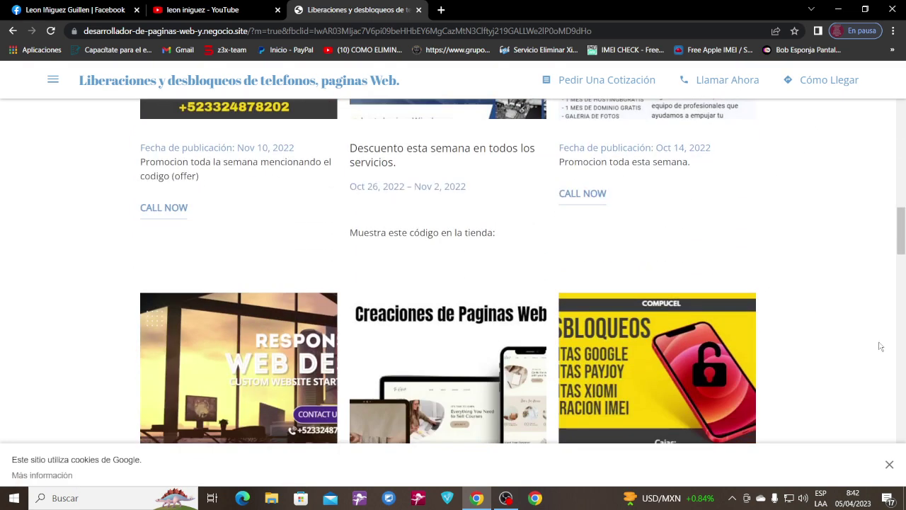
{"action": "scroll", "coordinate": [804, 326], "scroll_direction": "down", "scroll_amount": 2}
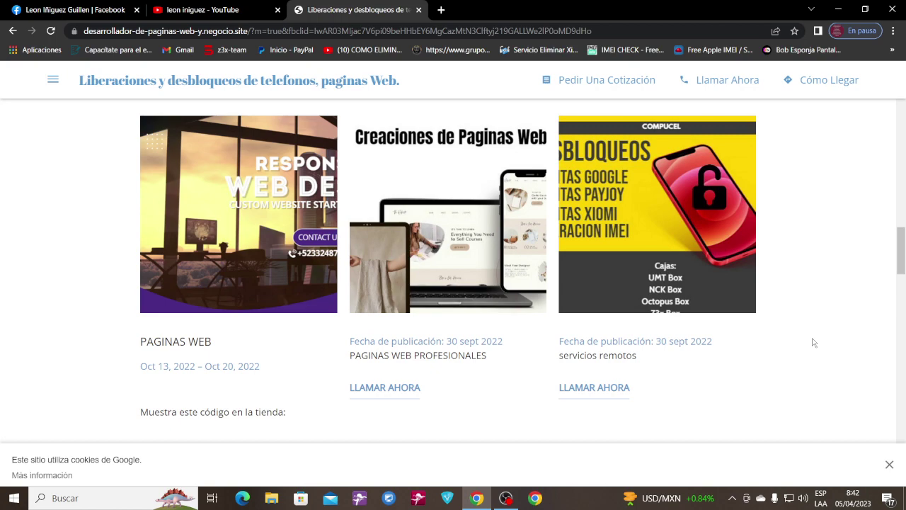
{"action": "scroll", "coordinate": [813, 342], "scroll_direction": "up", "scroll_amount": 3}
{"action": "scroll", "coordinate": [813, 342], "scroll_direction": "up", "scroll_amount": 3}
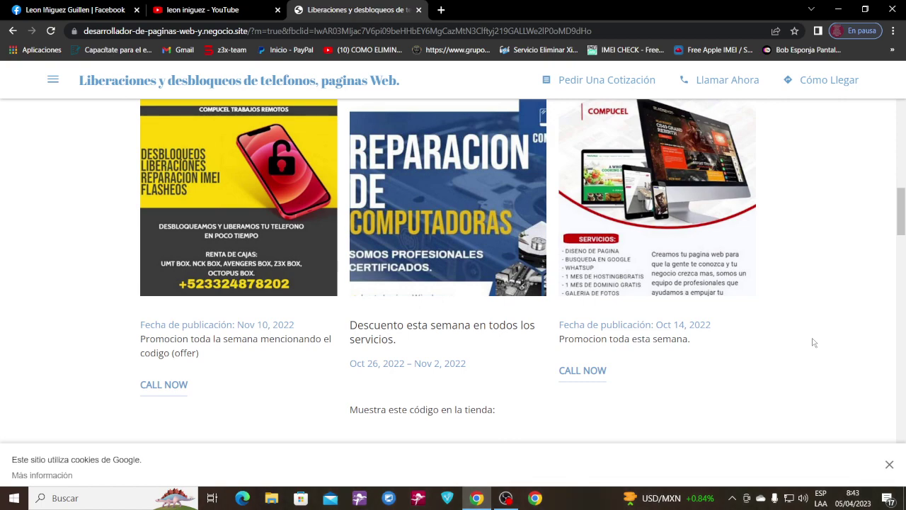
{"action": "scroll", "coordinate": [813, 342], "scroll_direction": "up", "scroll_amount": 2}
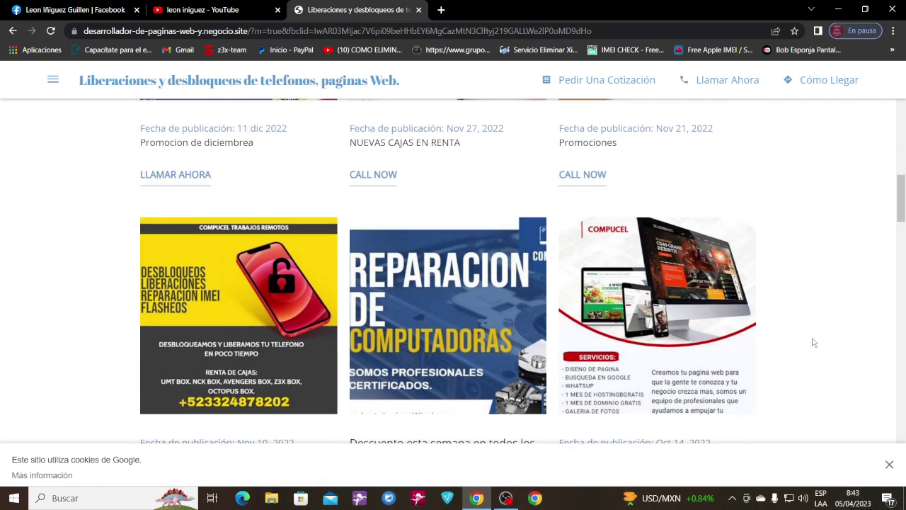
{"action": "scroll", "coordinate": [814, 342], "scroll_direction": "up", "scroll_amount": 6}
{"action": "scroll", "coordinate": [819, 338], "scroll_direction": "up", "scroll_amount": 6}
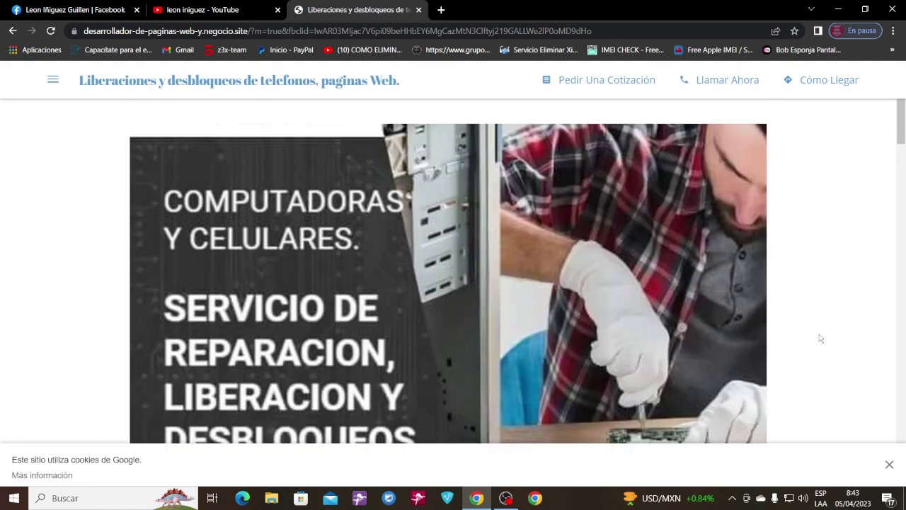
Minimize the browser, glance at the hidden system tray icons, and run the SigmaKey desktop program as administrator
{"action": "left_click", "coordinate": [836, 9]}
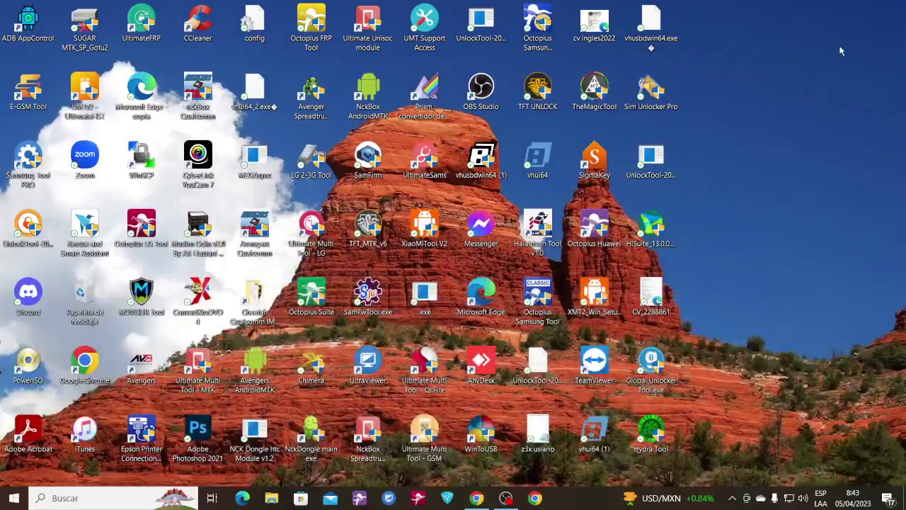
{"action": "right_click", "coordinate": [775, 303]}
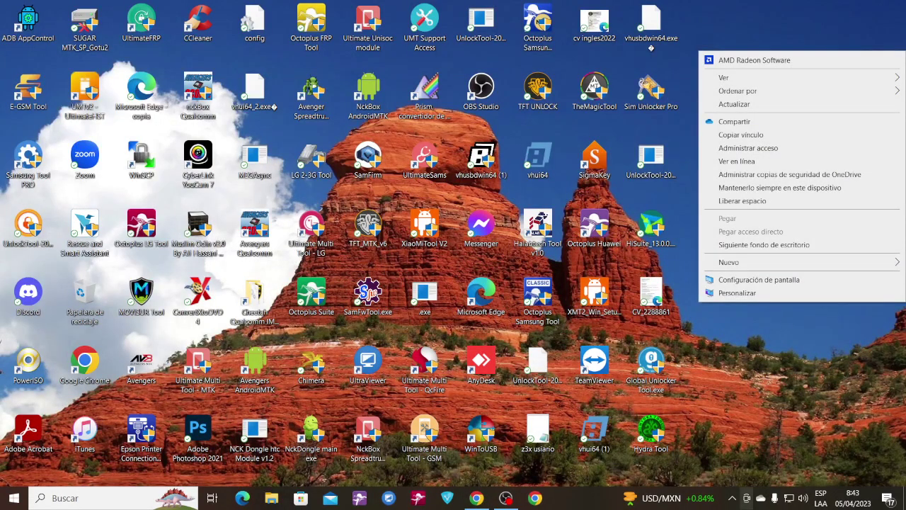
{"action": "left_click", "coordinate": [732, 498]}
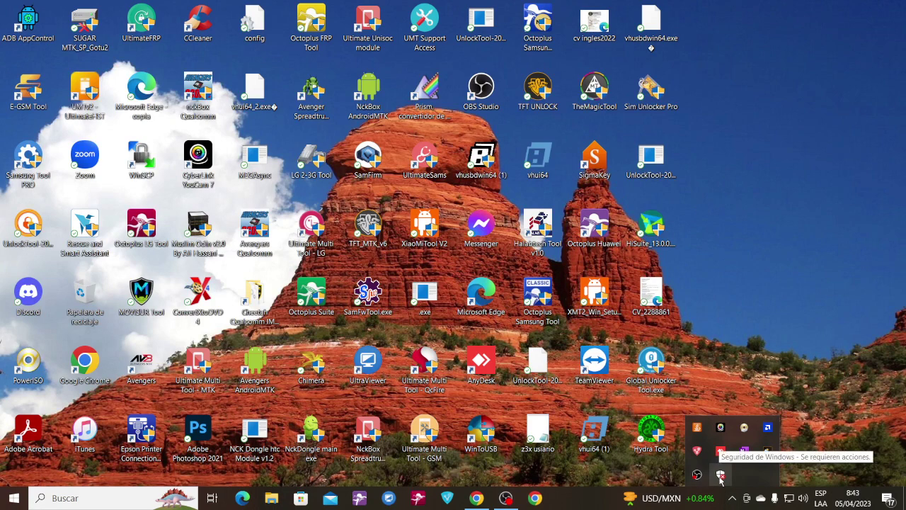
{"action": "left_click", "coordinate": [740, 285]}
{"action": "right_click", "coordinate": [601, 172]}
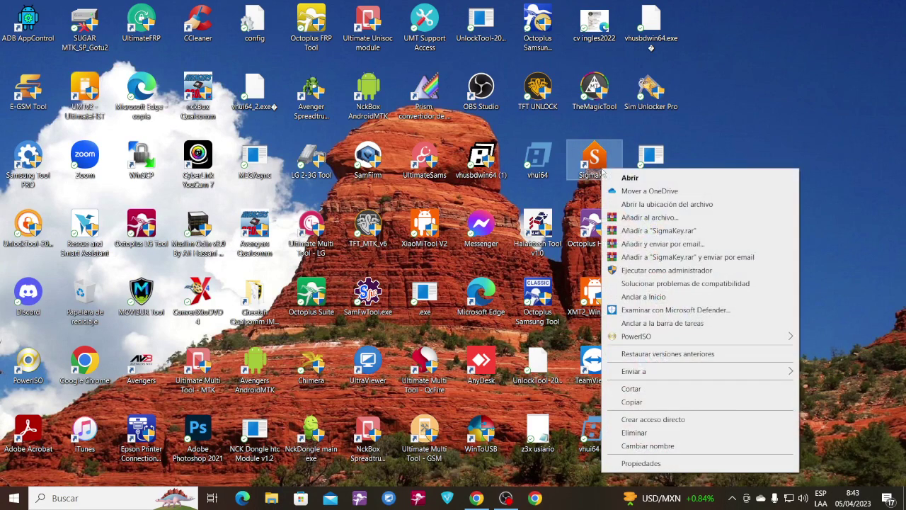
{"action": "left_click", "coordinate": [625, 272]}
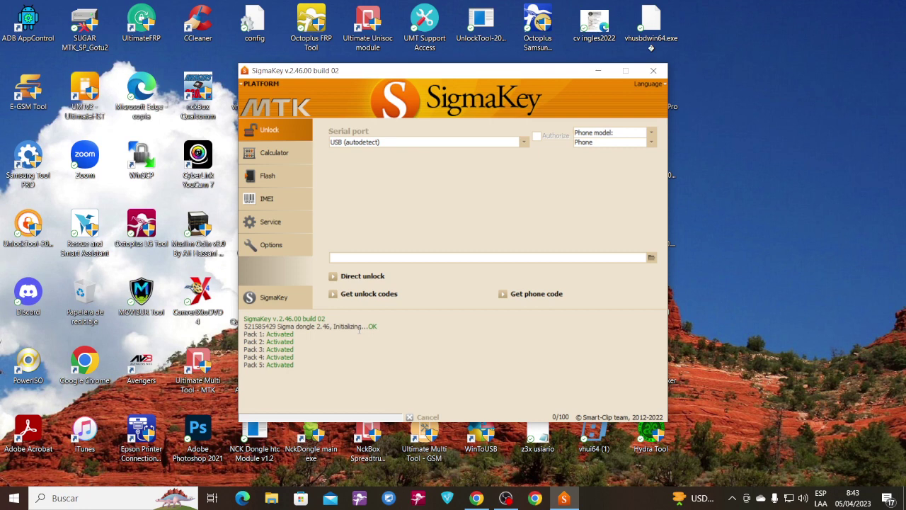
Examine SigmaKey's supported platforms and the serial port choices available for MediaTek
{"action": "left_click", "coordinate": [263, 84]}
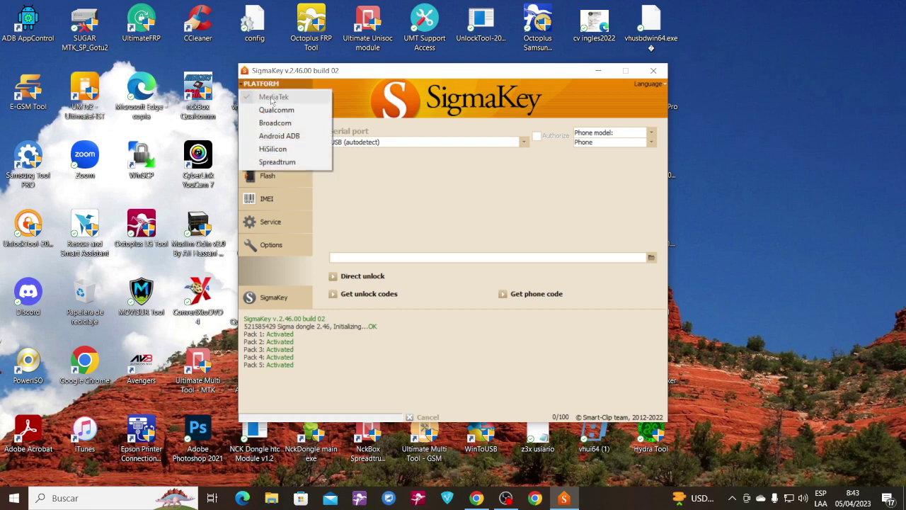
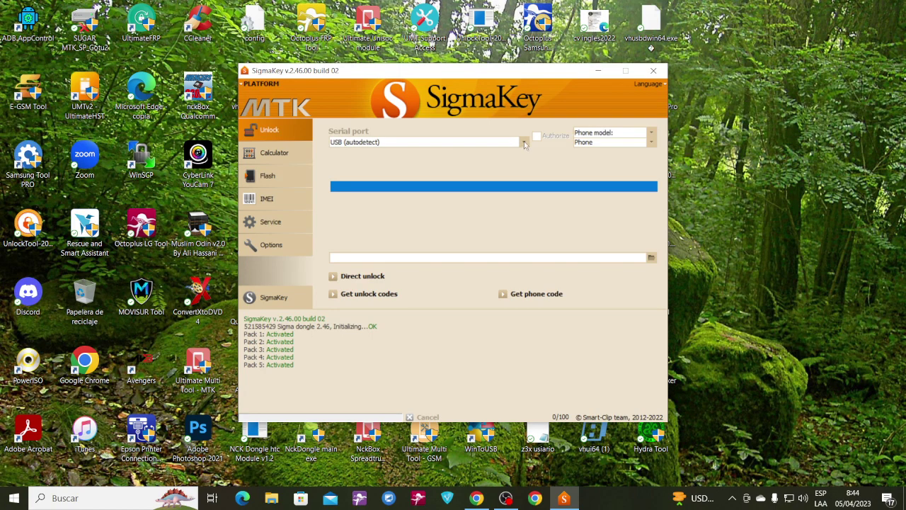
{"action": "left_click", "coordinate": [524, 142]}
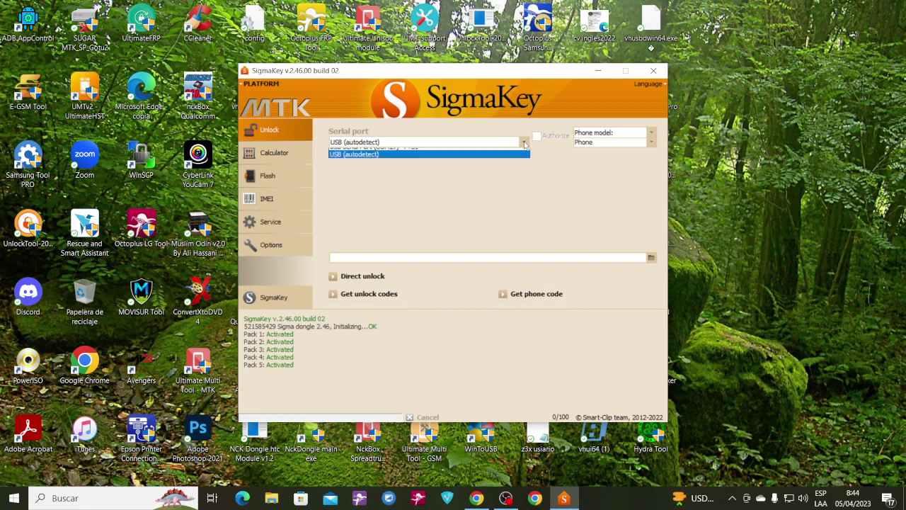
{"action": "left_click", "coordinate": [526, 143]}
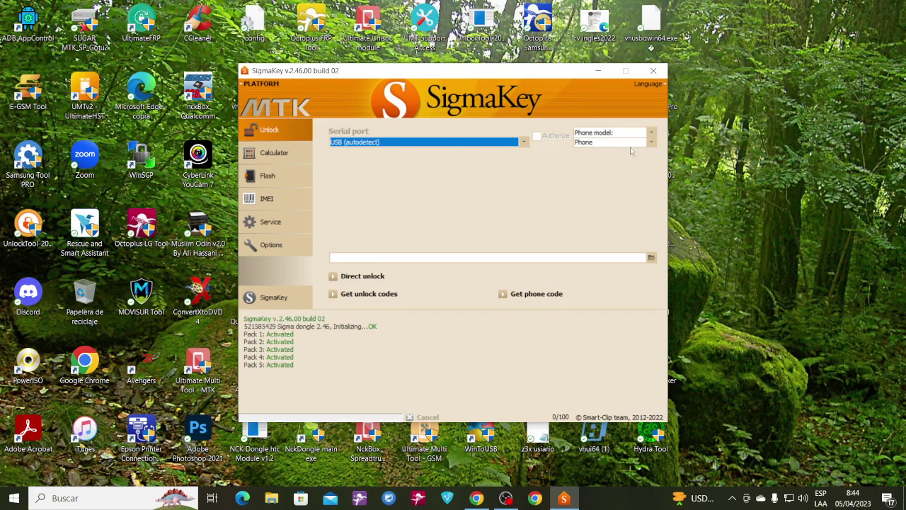
Set the phone brand to Moto and the model to Moto G60S (XT2133)
{"action": "left_click", "coordinate": [651, 134]}
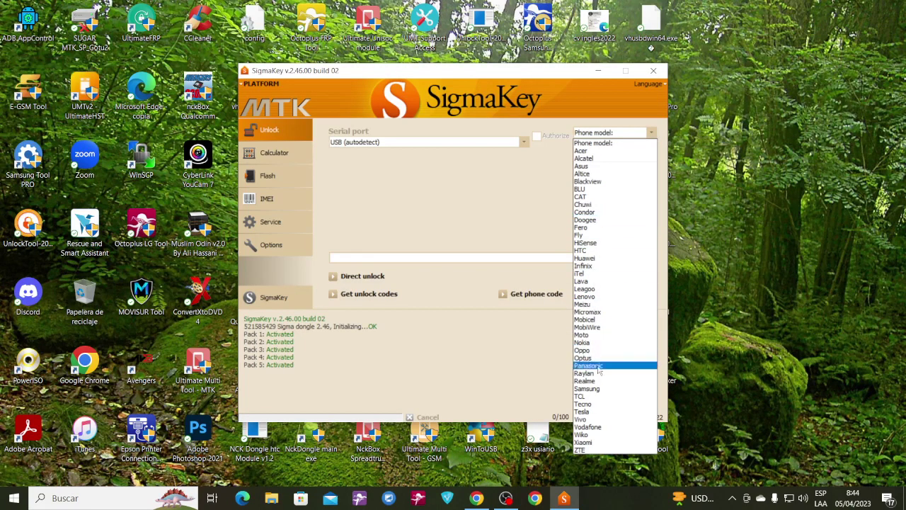
{"action": "left_click", "coordinate": [585, 335]}
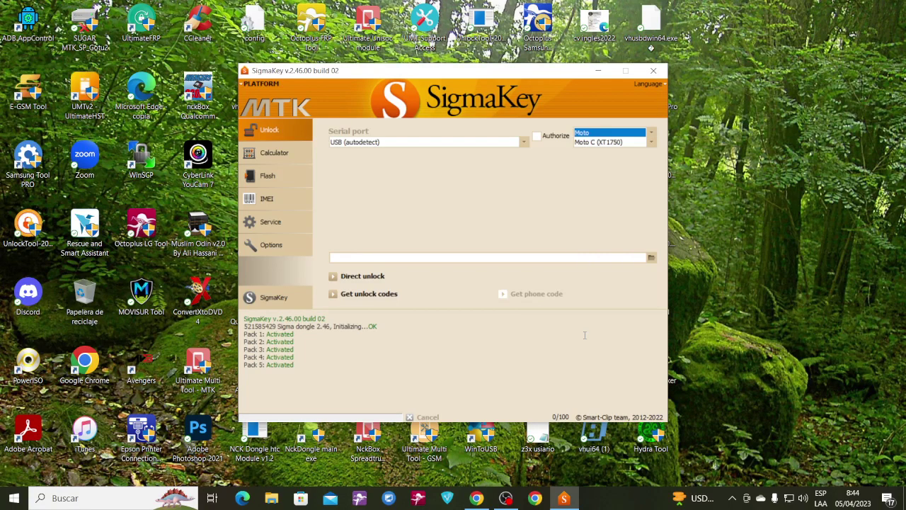
{"action": "left_click", "coordinate": [650, 142]}
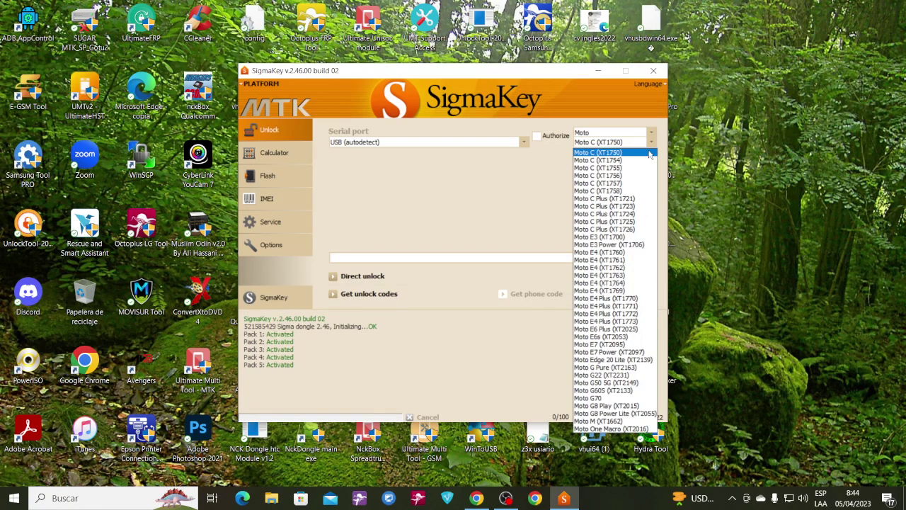
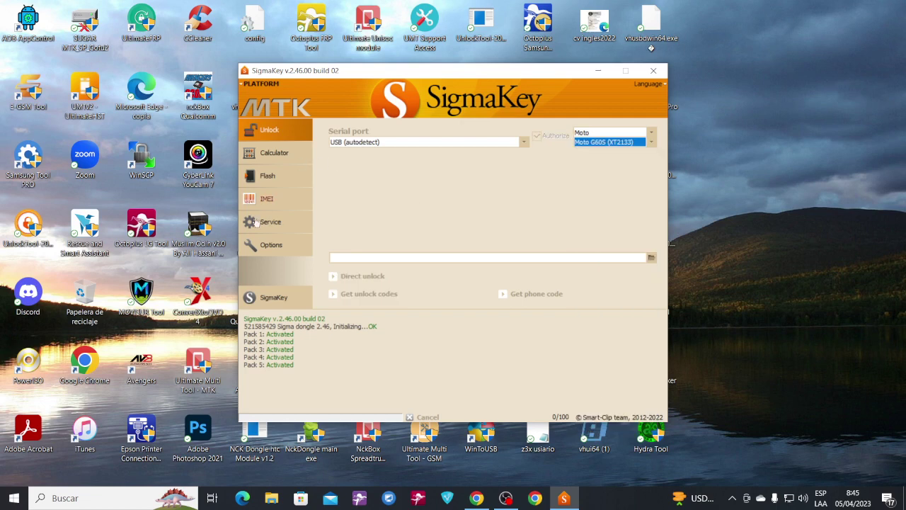
Examine the IMEI repair section with the Moto G22 (XT2231) selected, and return the model to Moto G60S (XT2133)
{"action": "left_click", "coordinate": [263, 200]}
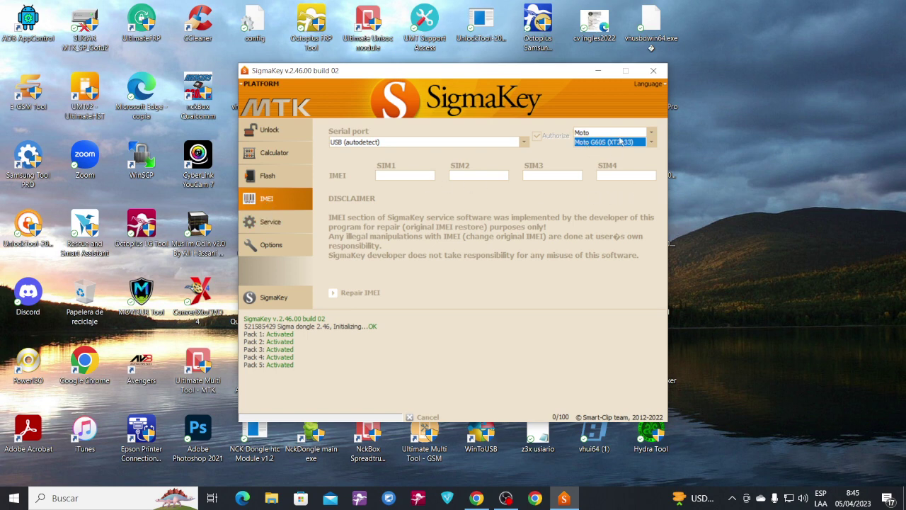
{"action": "left_click", "coordinate": [651, 142]}
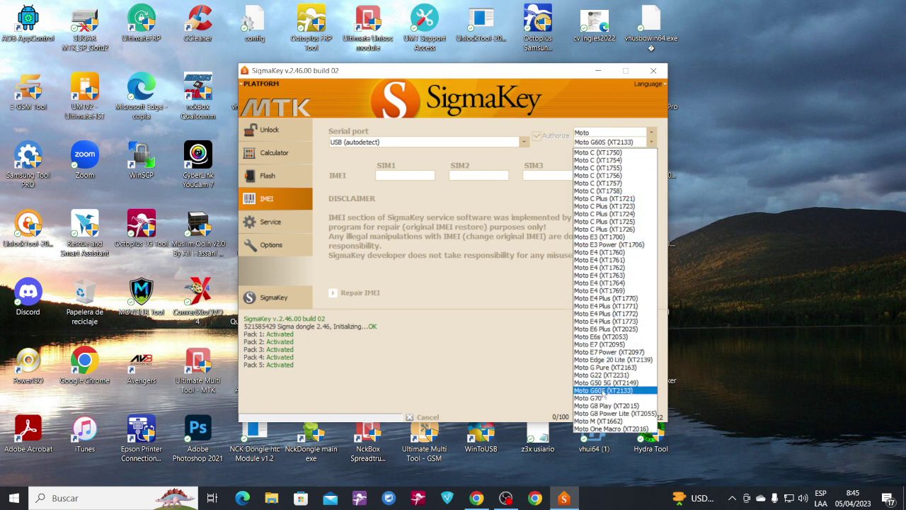
{"action": "left_click", "coordinate": [602, 375]}
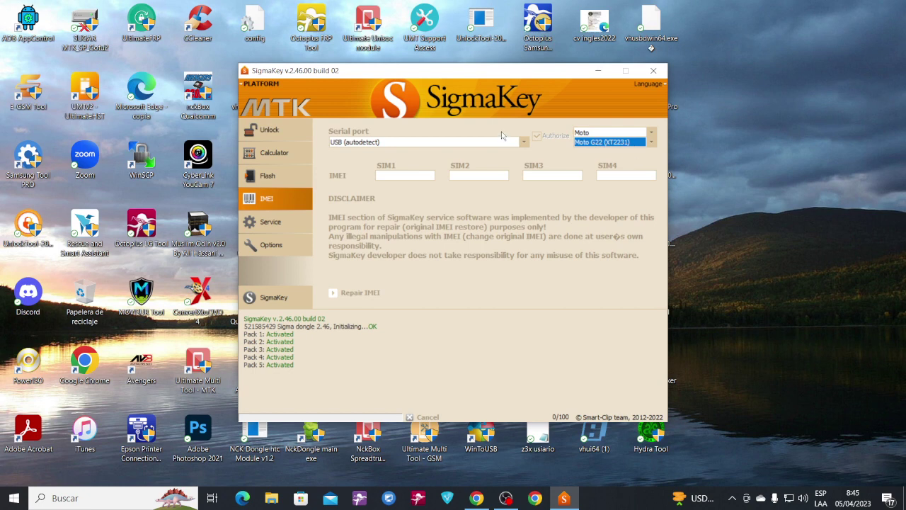
{"action": "left_click", "coordinate": [403, 173]}
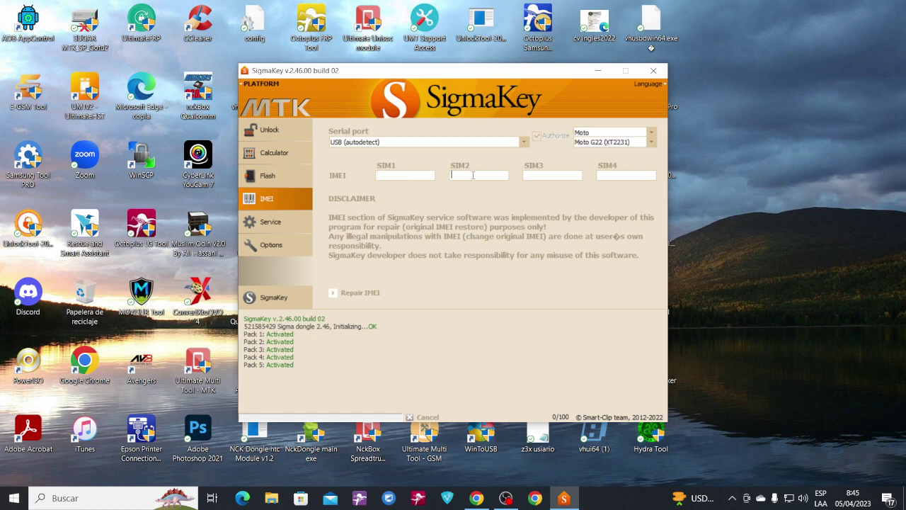
{"action": "left_click", "coordinate": [651, 143]}
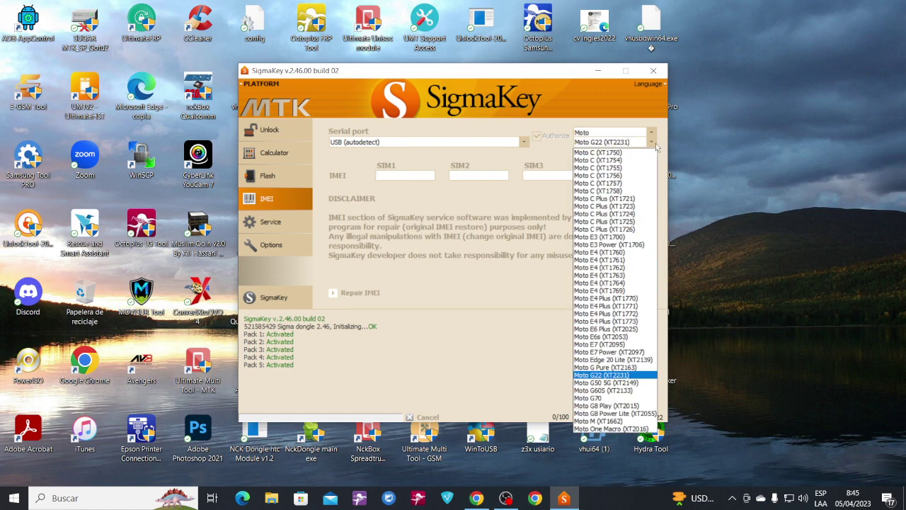
{"action": "left_click", "coordinate": [590, 391]}
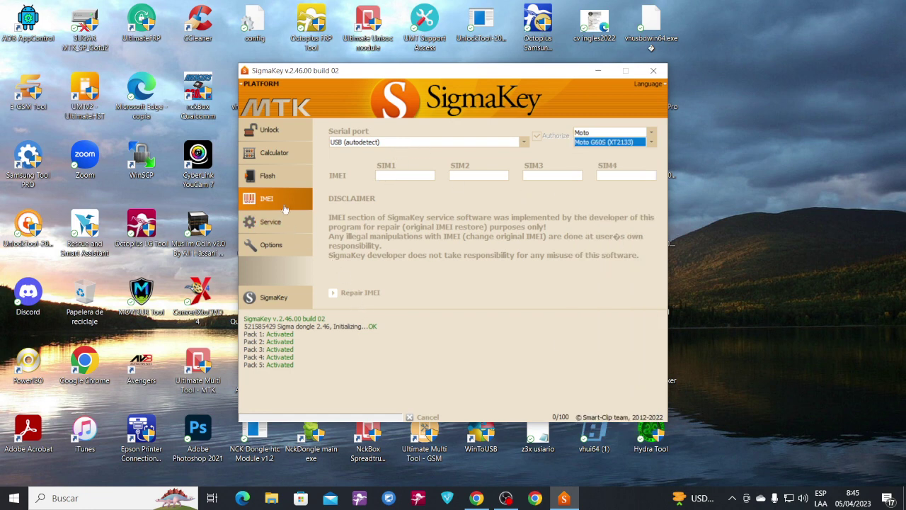
Examine the MediaTek Unlock, Service, Calculator, Flash and Options sections, including the DTR & RTS control choices
{"action": "left_click", "coordinate": [279, 131]}
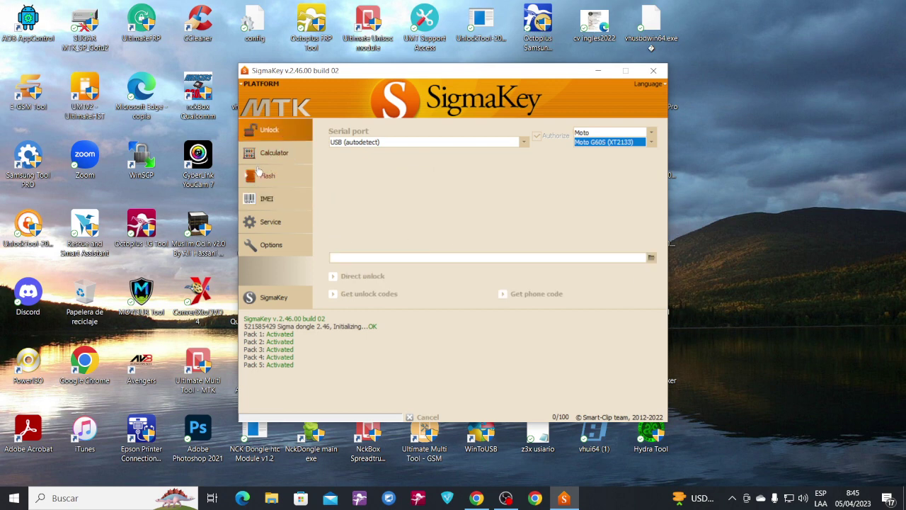
{"action": "left_click", "coordinate": [273, 223]}
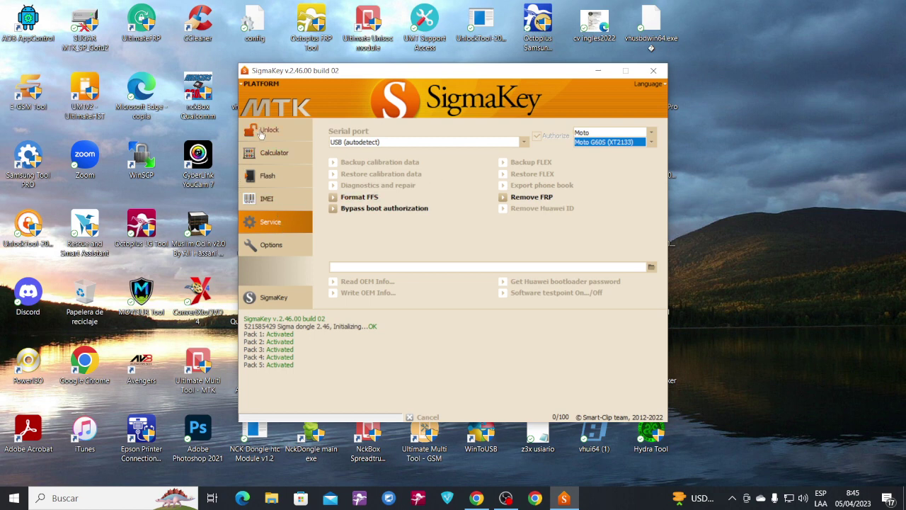
{"action": "left_click", "coordinate": [286, 154]}
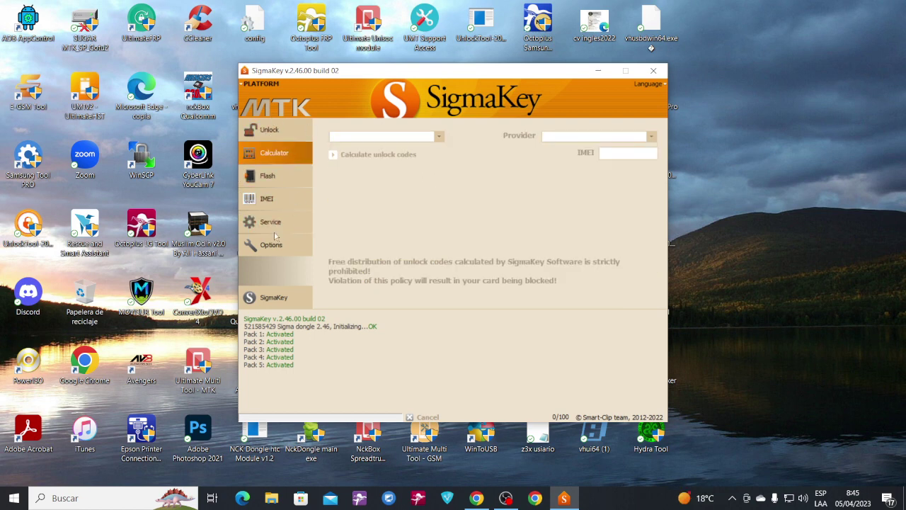
{"action": "left_click", "coordinate": [266, 175]}
{"action": "left_click", "coordinate": [272, 245]}
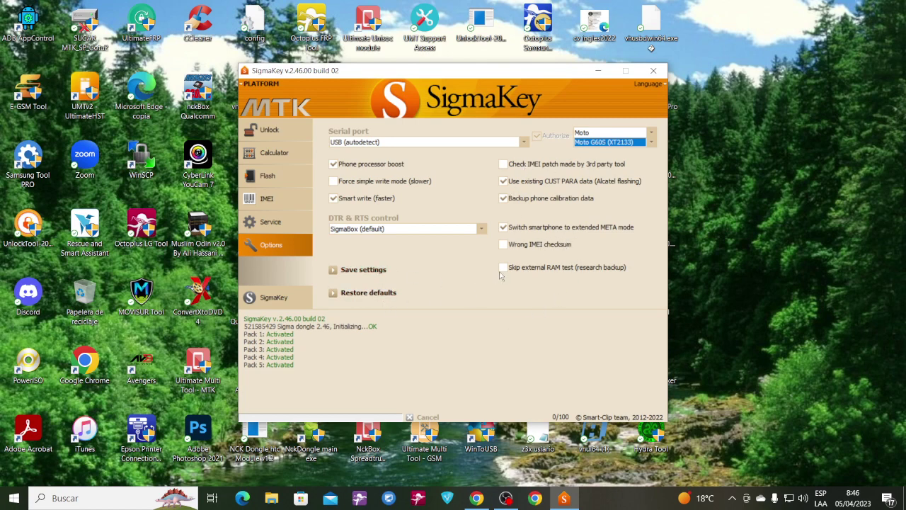
{"action": "left_click", "coordinate": [481, 229]}
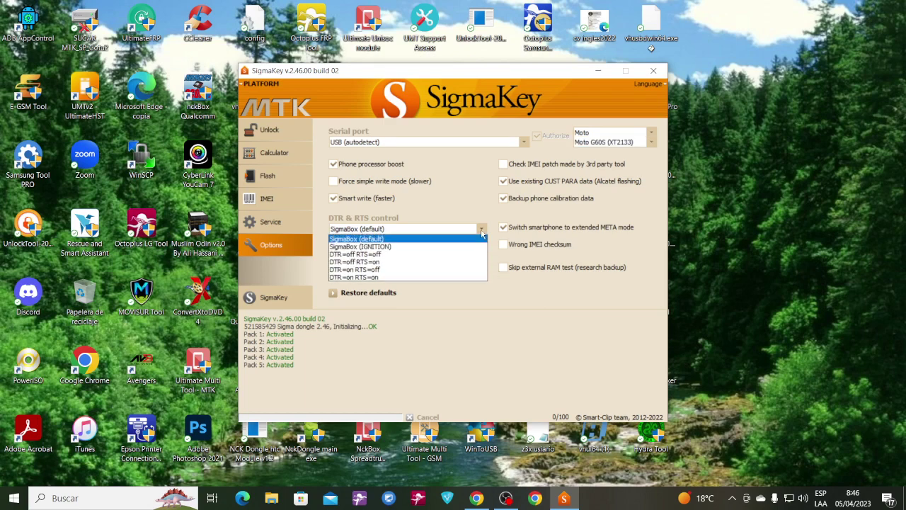
{"action": "left_click", "coordinate": [481, 231]}
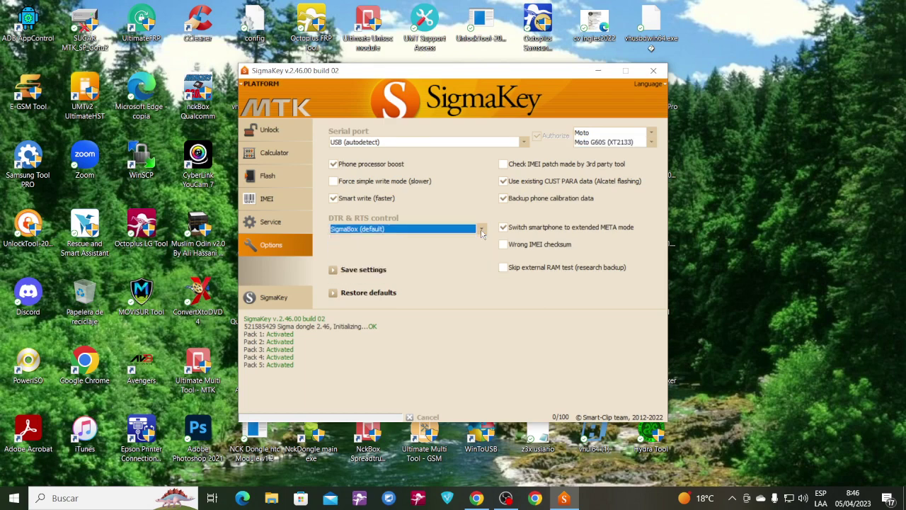
Go back through the Service, IMEI, Flash and Calculator sections and return to the Unlock section
{"action": "left_click", "coordinate": [275, 222]}
{"action": "left_click", "coordinate": [272, 201]}
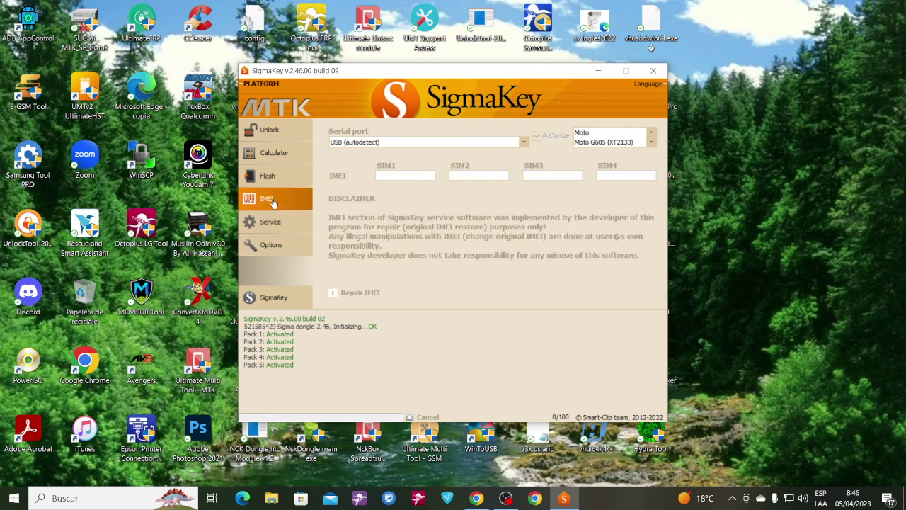
{"action": "left_click", "coordinate": [264, 176]}
{"action": "left_click", "coordinate": [267, 153]}
{"action": "left_click", "coordinate": [271, 136]}
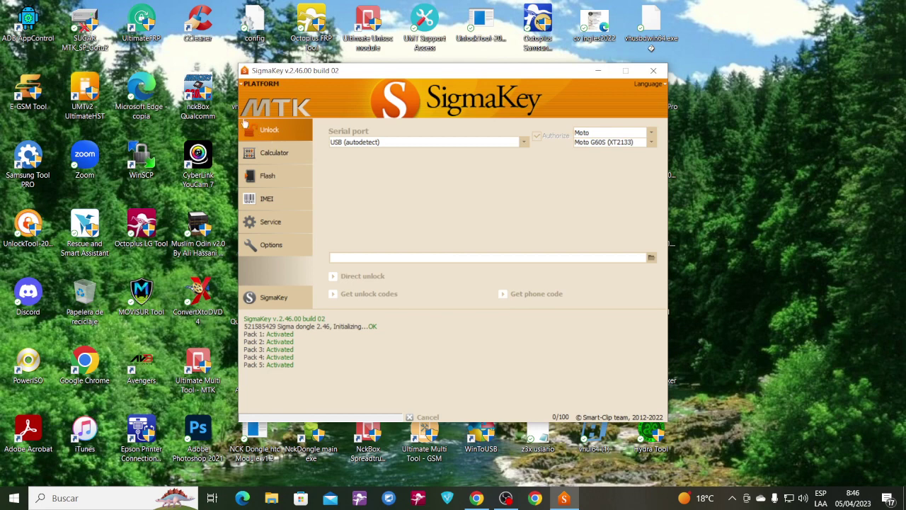
Switch the SigmaKey platform to Qualcomm and choose Honor as the phone brand
{"action": "left_click", "coordinate": [263, 83]}
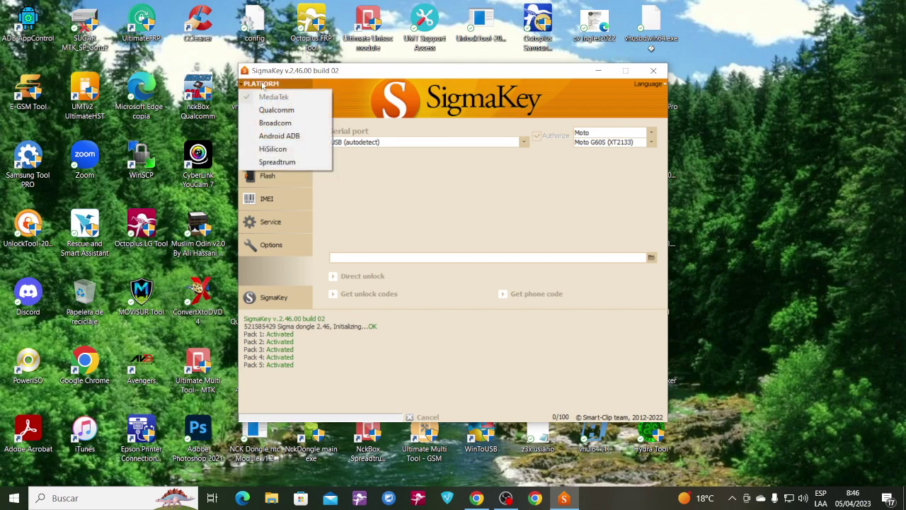
{"action": "left_click", "coordinate": [274, 111]}
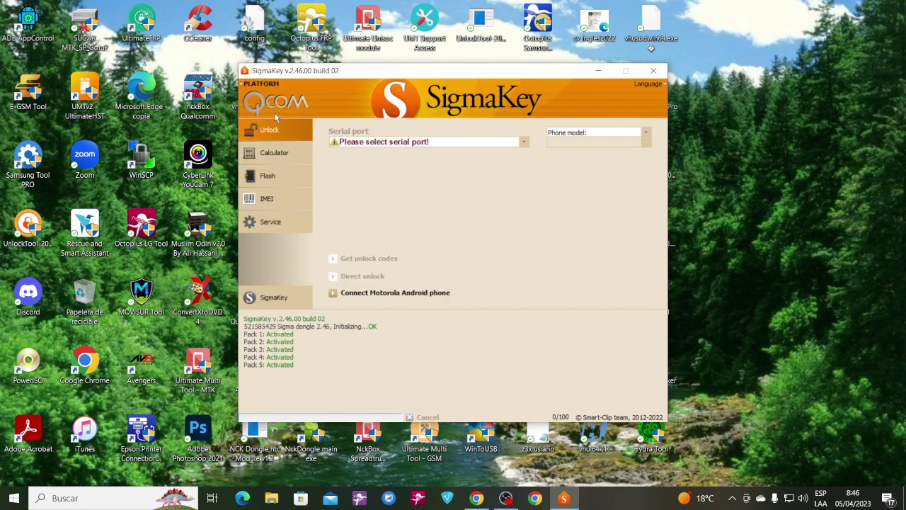
{"action": "left_click", "coordinate": [609, 132]}
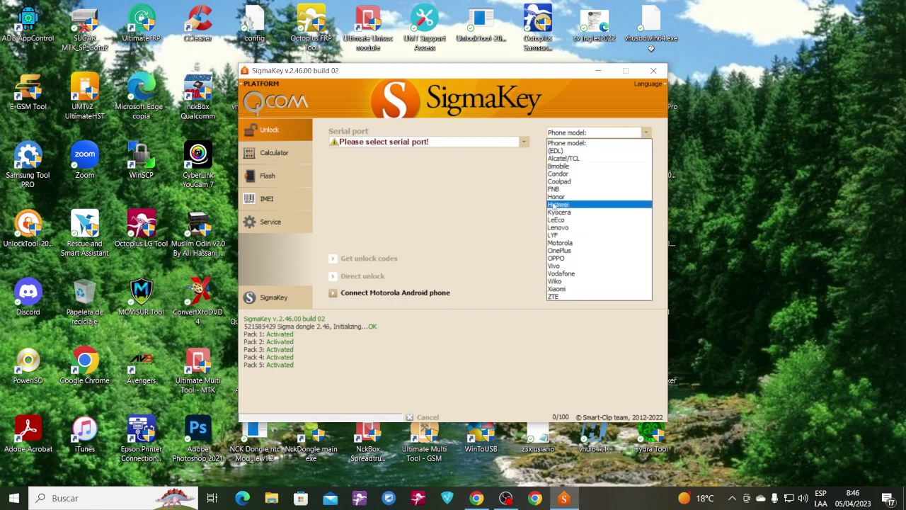
{"action": "left_click", "coordinate": [559, 198]}
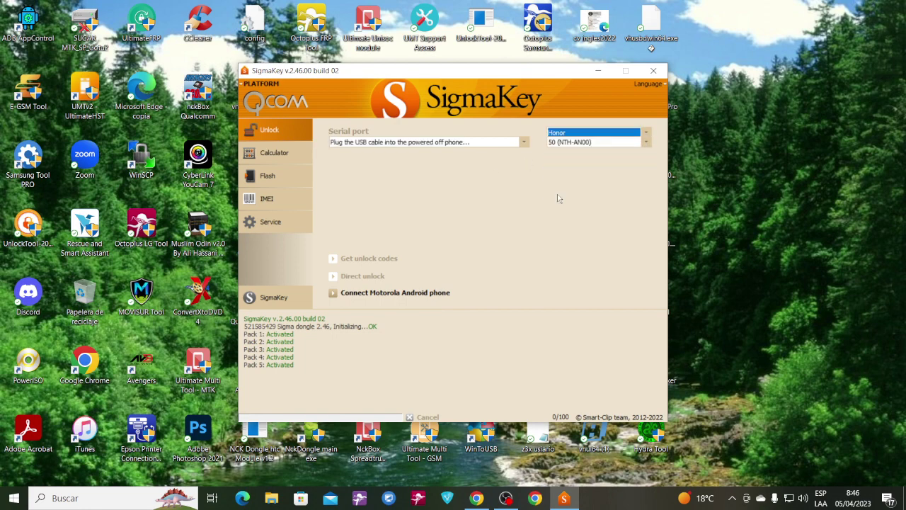
Select the Honor model X8 (Tiffany-L316) and set the serial port to USB Serial Port (COM27) *FTDI
{"action": "left_click", "coordinate": [647, 144]}
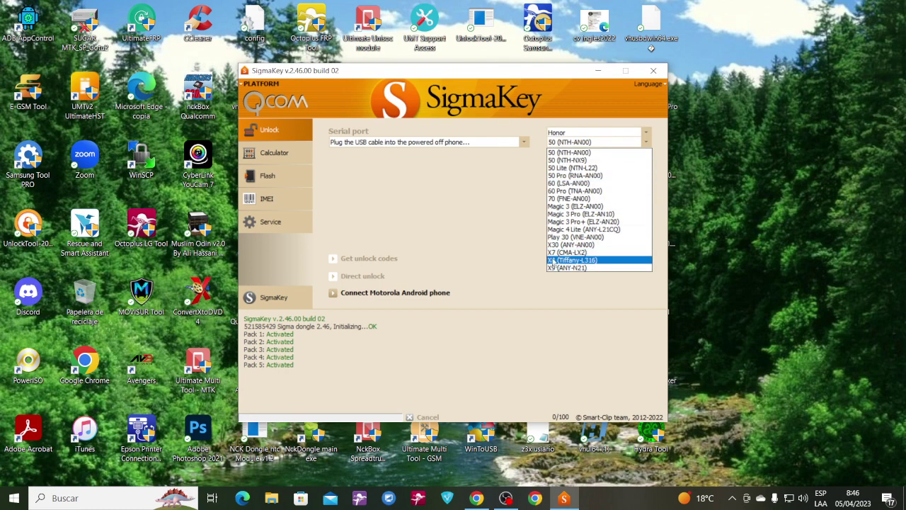
{"action": "left_click", "coordinate": [559, 260]}
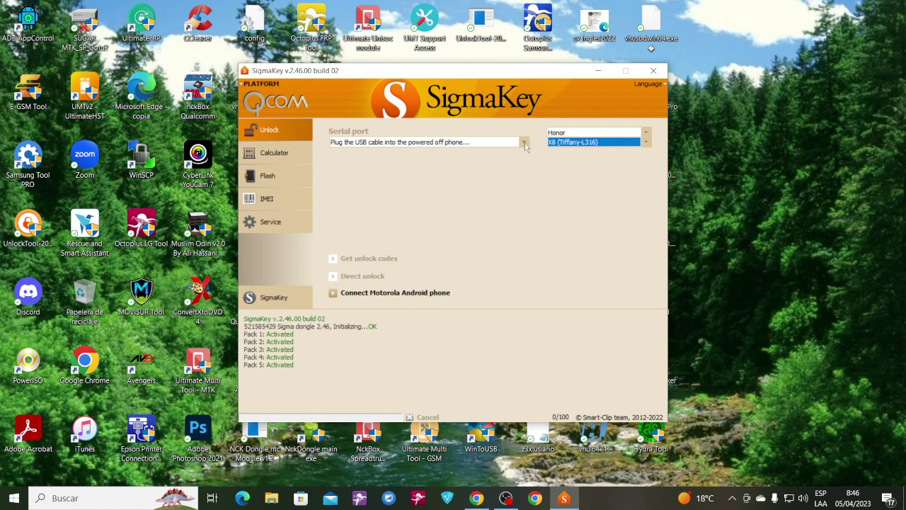
{"action": "left_click", "coordinate": [524, 143]}
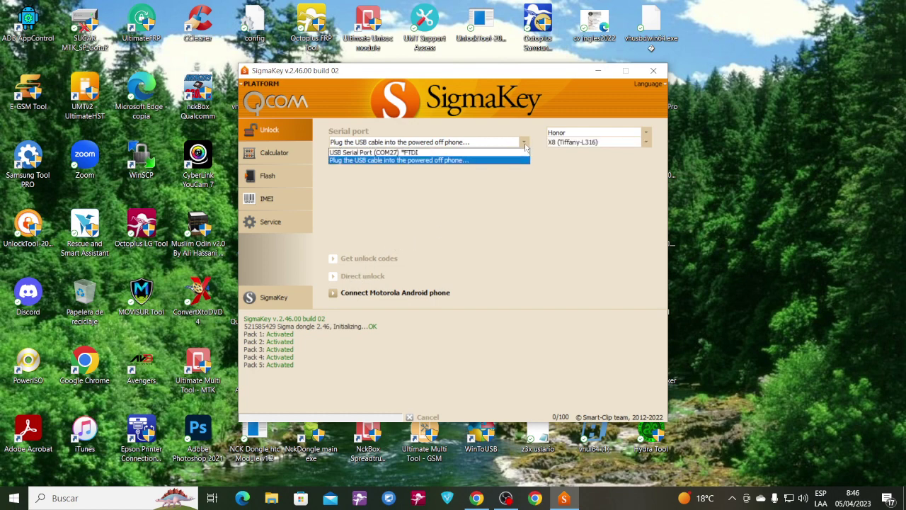
{"action": "left_click", "coordinate": [405, 154]}
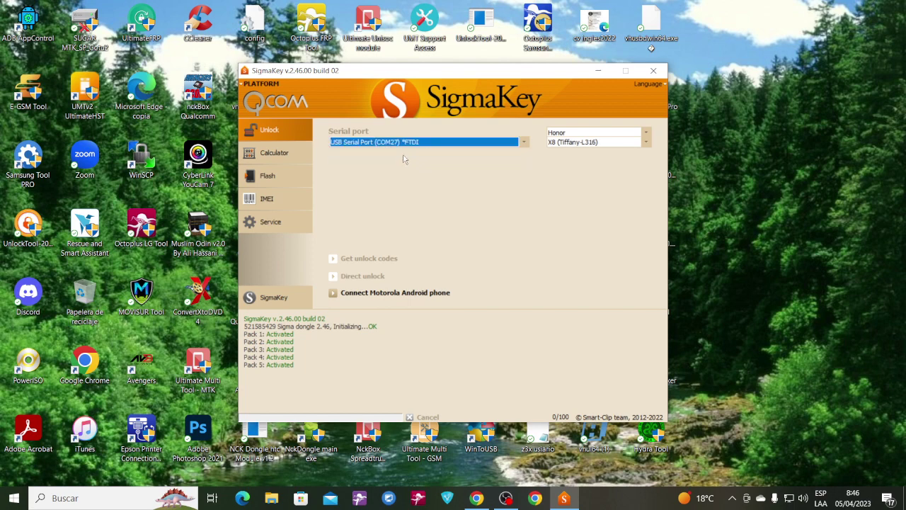
Set the Qualcomm serial port to "Plug the USB cable into the powered off phone..." and switch the platform to HiSilicon
{"action": "left_click", "coordinate": [523, 141]}
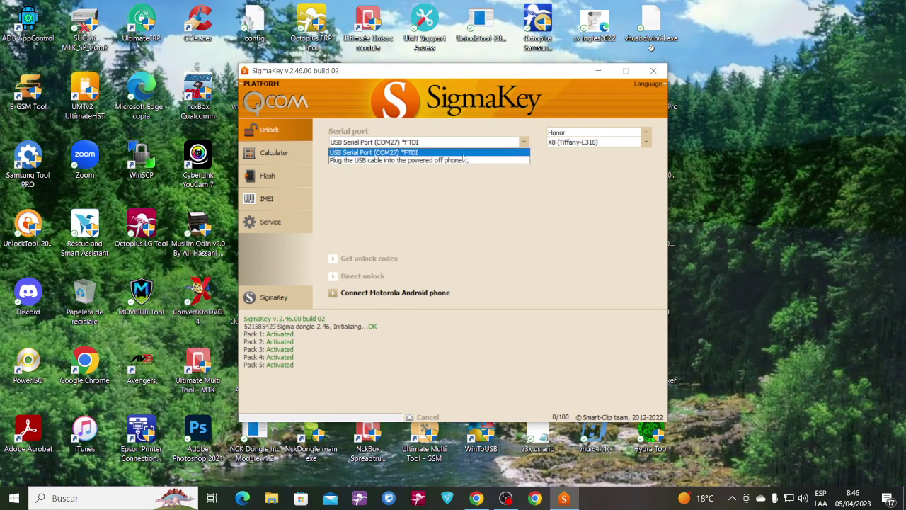
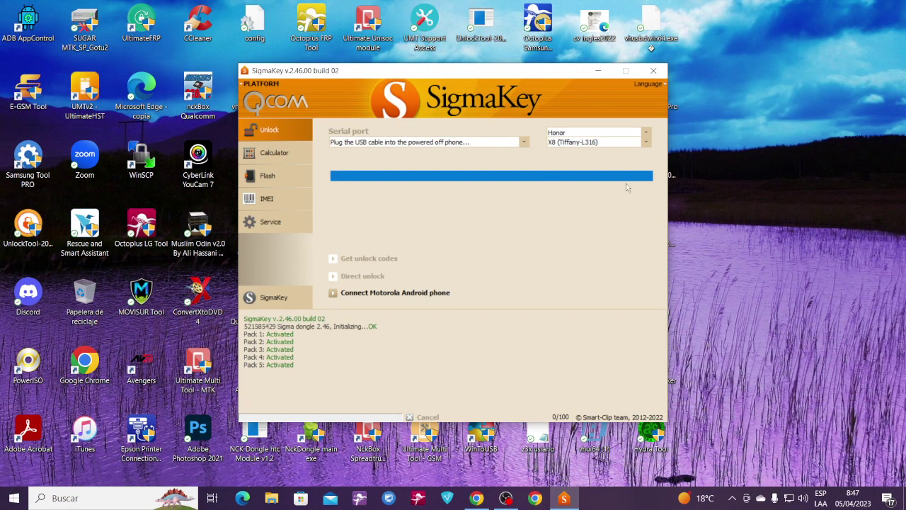
{"action": "left_click", "coordinate": [263, 85]}
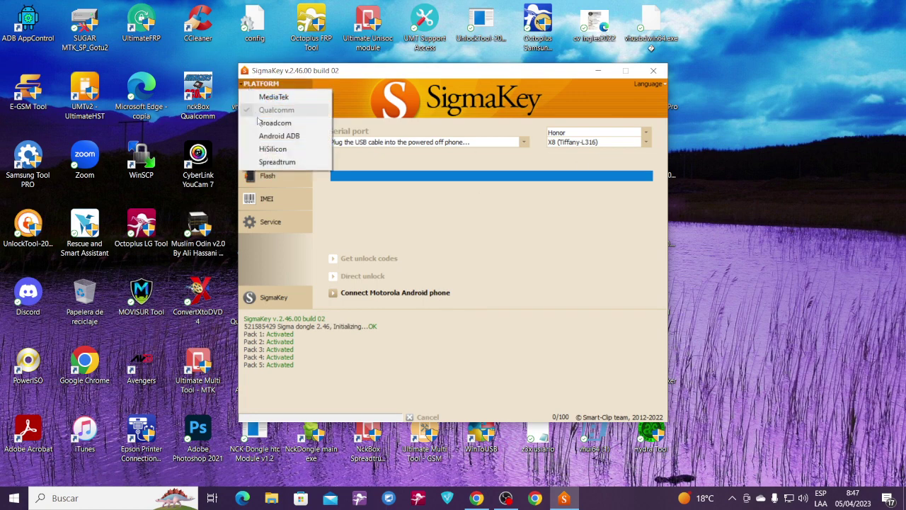
{"action": "left_click", "coordinate": [272, 148]}
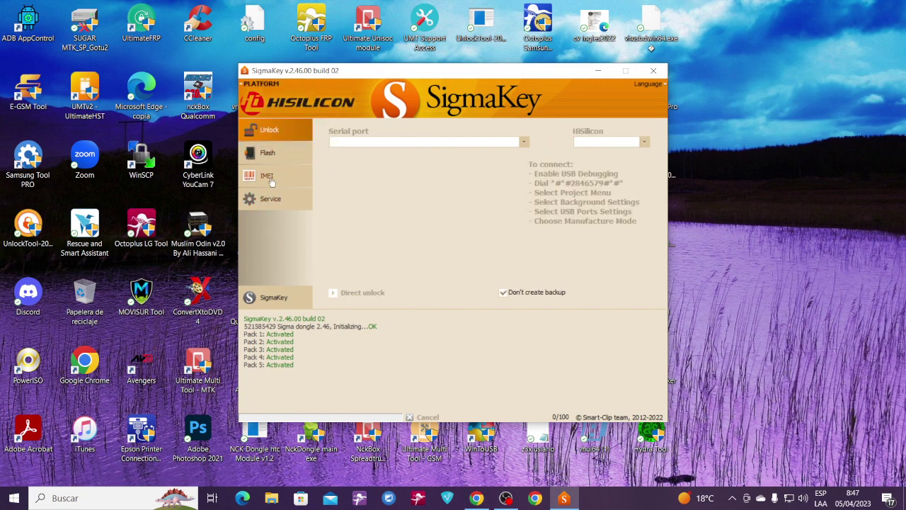
Examine the HiSilicon Service and Unlock sections and the list of selectable Kirin processors
{"action": "left_click", "coordinate": [258, 200]}
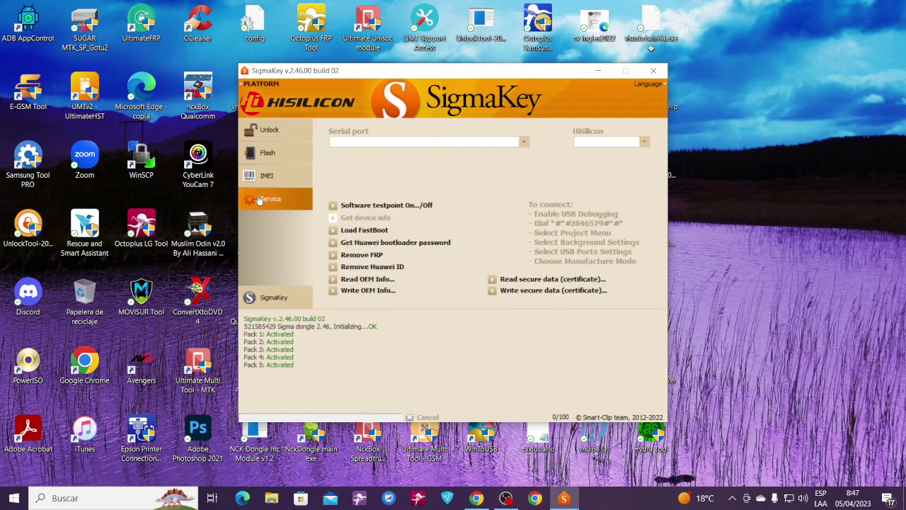
{"action": "left_click", "coordinate": [269, 131]}
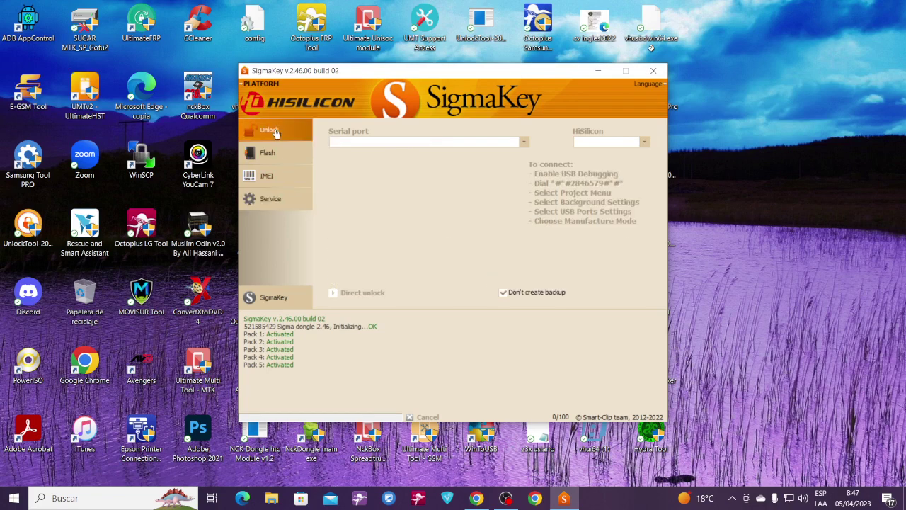
{"action": "left_click", "coordinate": [644, 142]}
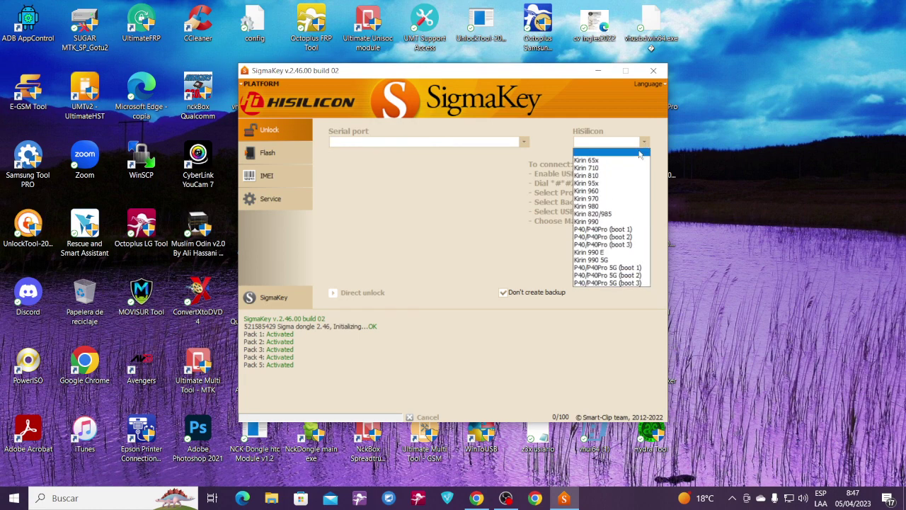
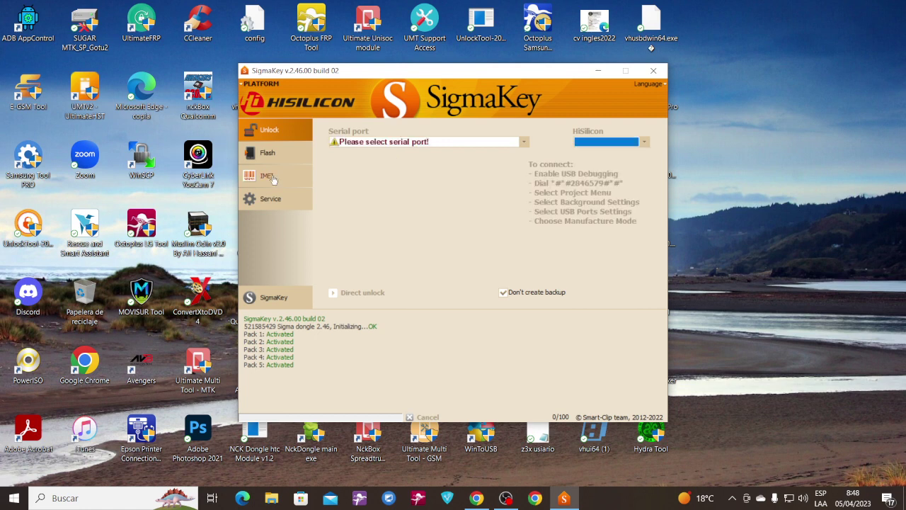
Go to the HiSilicon IMEI section and select Kirin 710 as the processor
{"action": "left_click", "coordinate": [270, 179]}
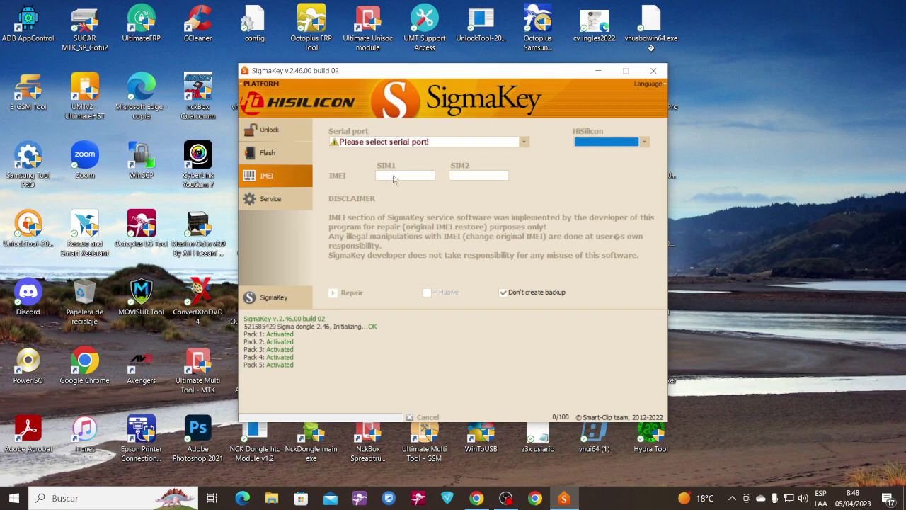
{"action": "left_click", "coordinate": [644, 142]}
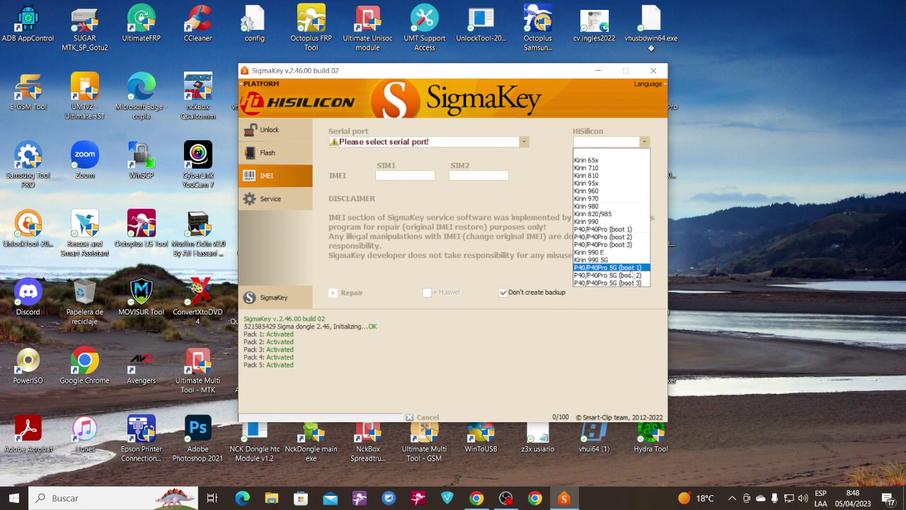
{"action": "left_click", "coordinate": [612, 168]}
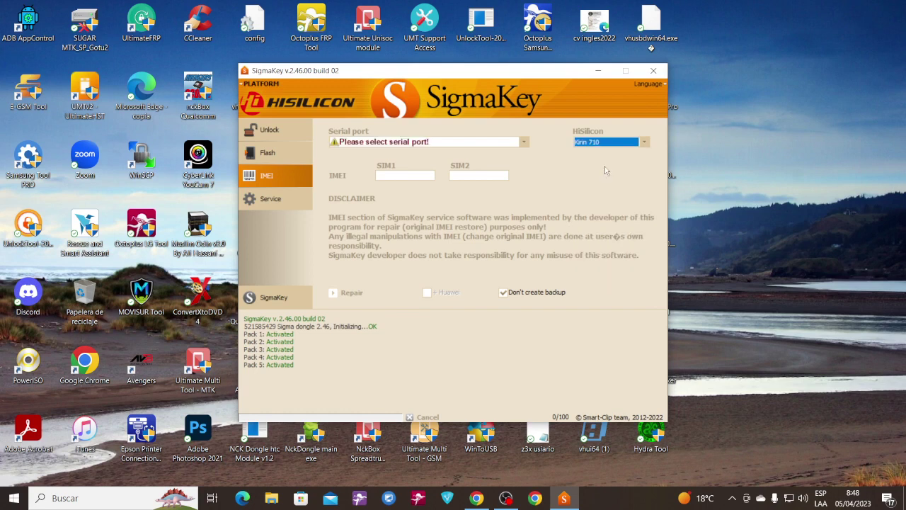
Review the Service and IMEI sections for Kirin 710 and check the serial port choices
{"action": "left_click", "coordinate": [278, 200]}
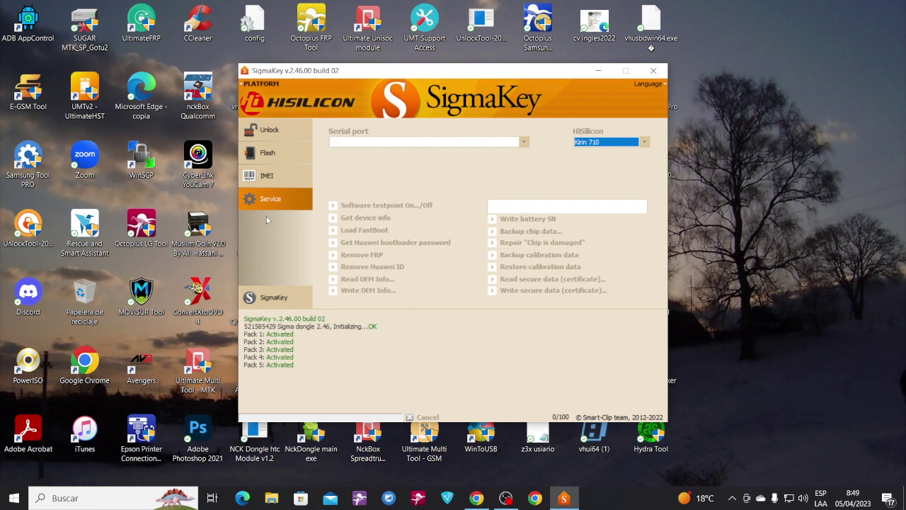
{"action": "left_click", "coordinate": [266, 178]}
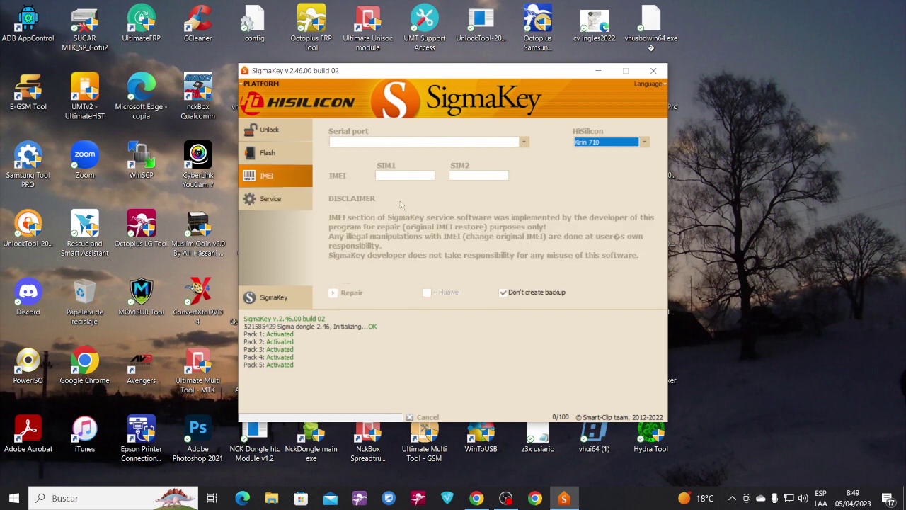
{"action": "left_click", "coordinate": [523, 142]}
{"action": "left_click", "coordinate": [523, 141]}
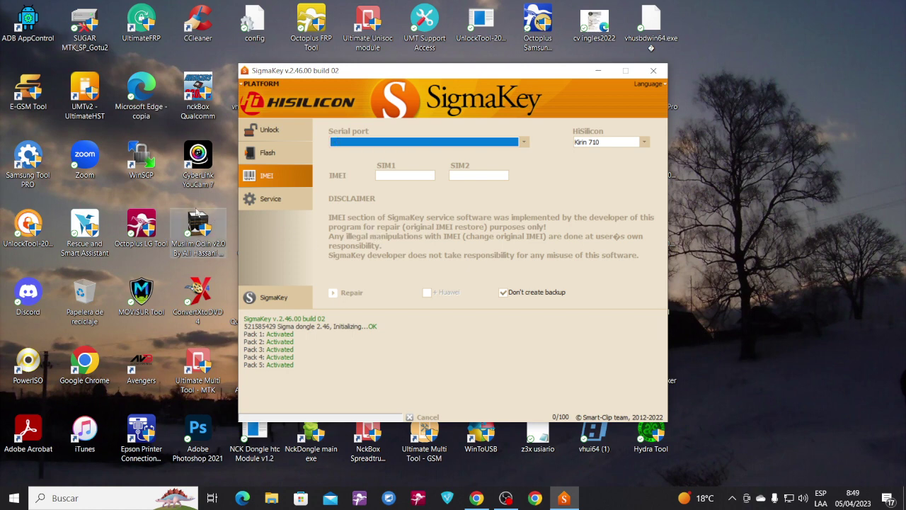
Switch the platform to Spreadtrum to show its Service section, and change it to Broadcom
{"action": "left_click", "coordinate": [263, 84]}
{"action": "left_click", "coordinate": [280, 162]}
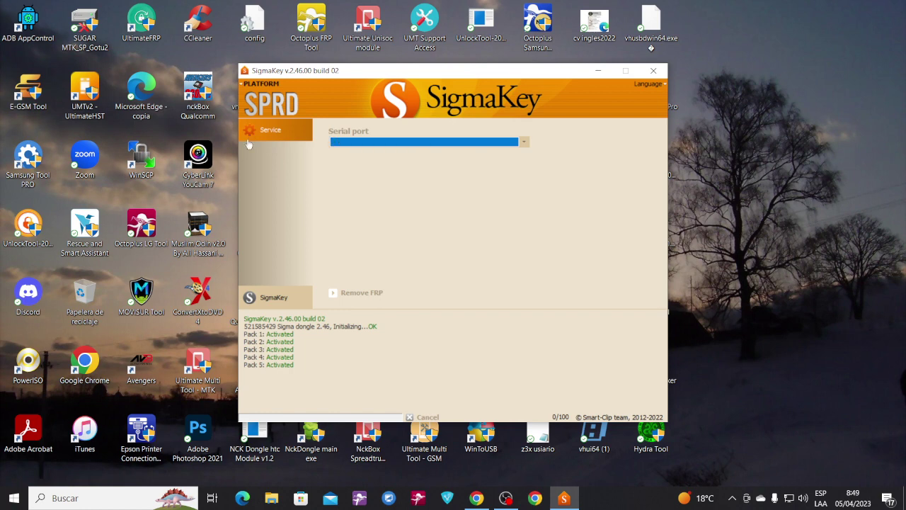
{"action": "left_click", "coordinate": [266, 87]}
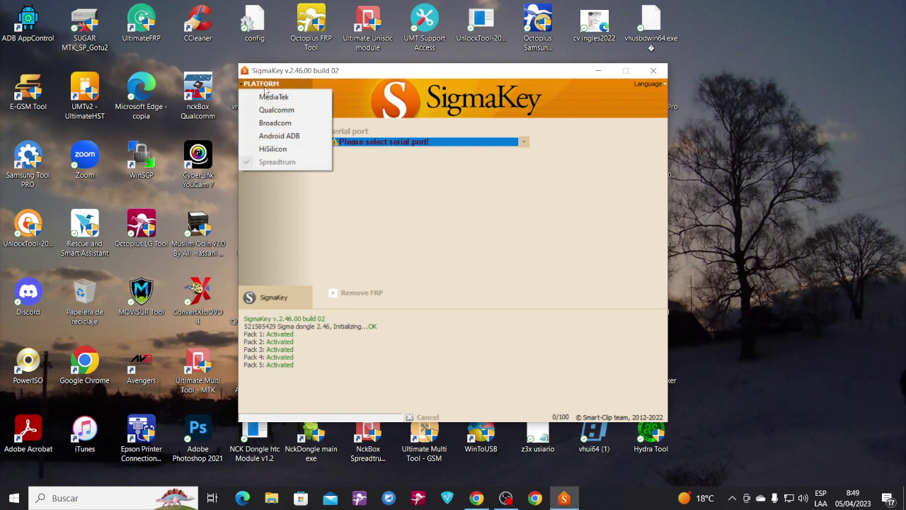
{"action": "left_click", "coordinate": [273, 125]}
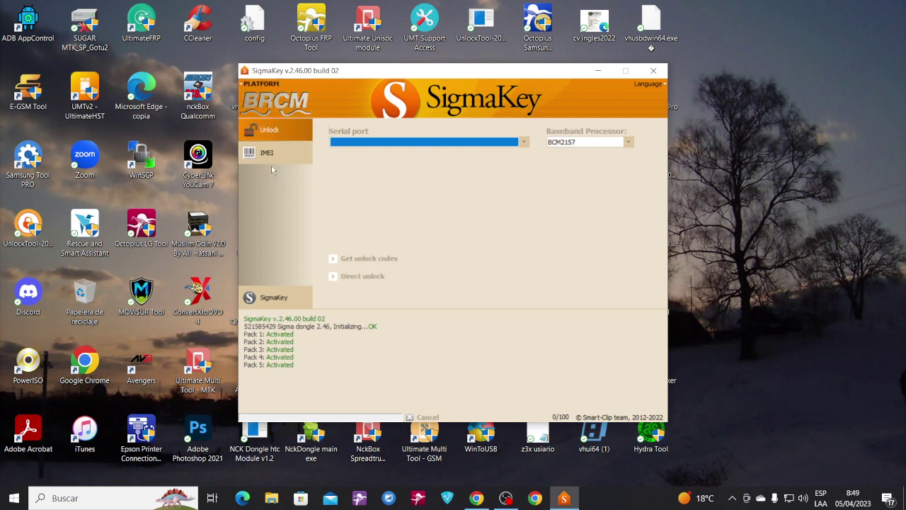
Examine the serial port and baseband processor choices on the Broadcom platform
{"action": "left_click", "coordinate": [524, 144]}
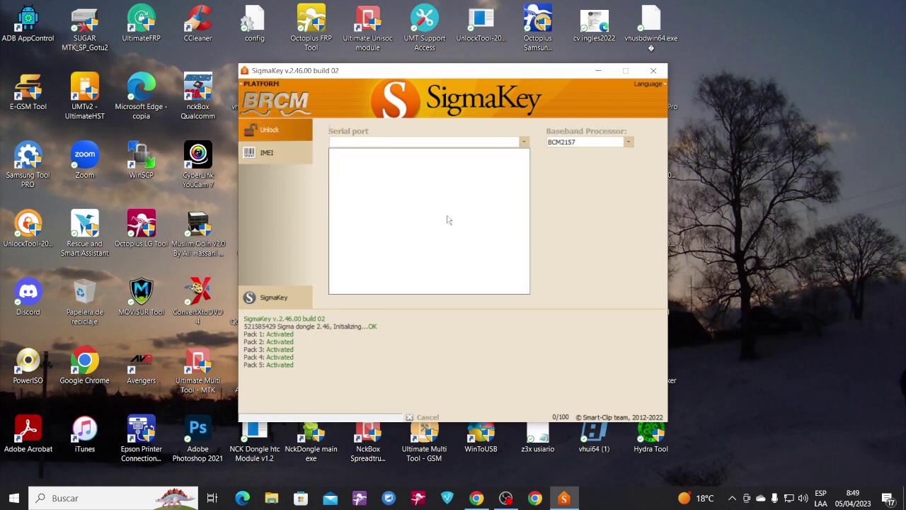
{"action": "left_click", "coordinate": [566, 276]}
{"action": "left_click", "coordinate": [629, 142]}
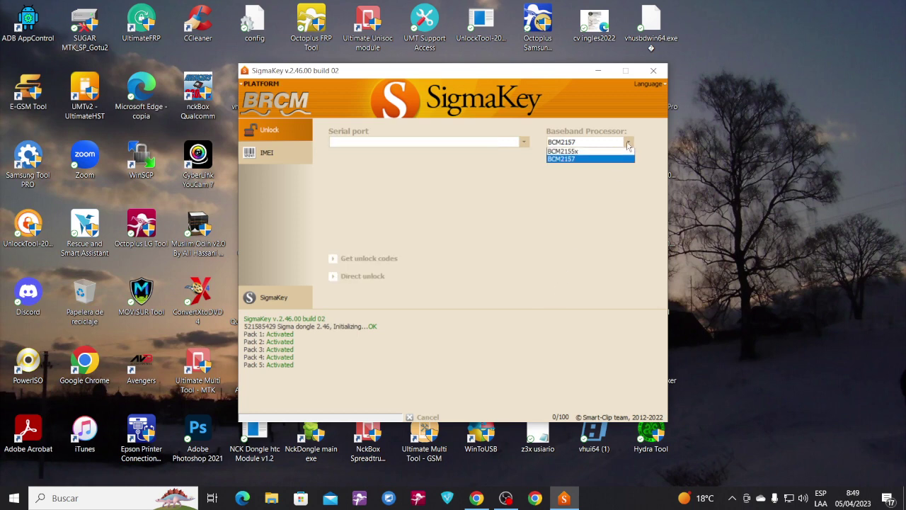
{"action": "left_click", "coordinate": [651, 143]}
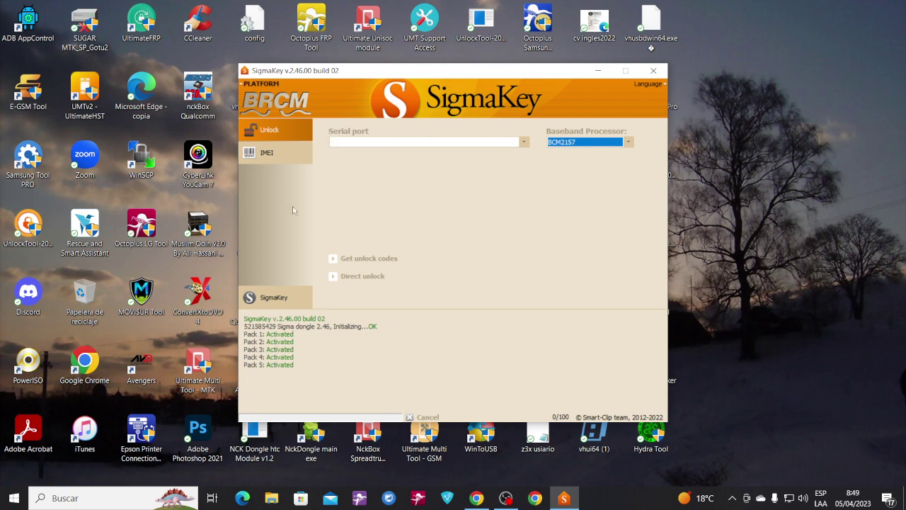
{"action": "left_click", "coordinate": [266, 152]}
Switch the platform to Android ADB and highlight the Pack 1 to Pack 5 activation lines in the log
{"action": "left_click", "coordinate": [260, 83]}
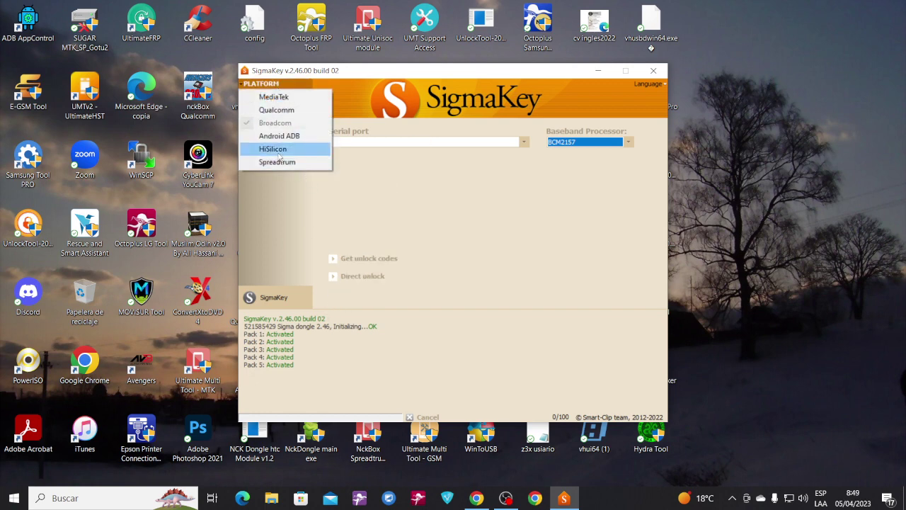
{"action": "left_click", "coordinate": [281, 136]}
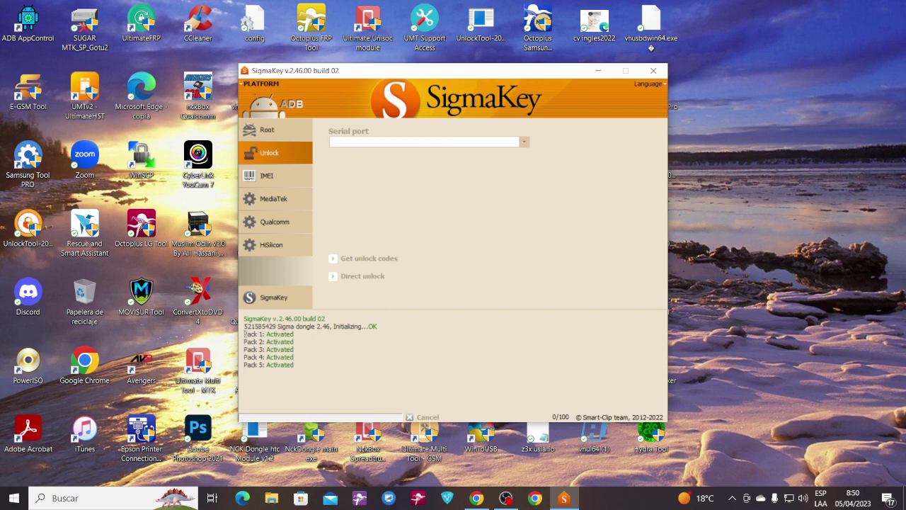
{"action": "left_click_drag", "start_coordinate": [245, 333], "coordinate": [296, 365]}
{"action": "left_click", "coordinate": [334, 371]}
Close SigmaKey and switch to OBS Studio
{"action": "left_click", "coordinate": [653, 71]}
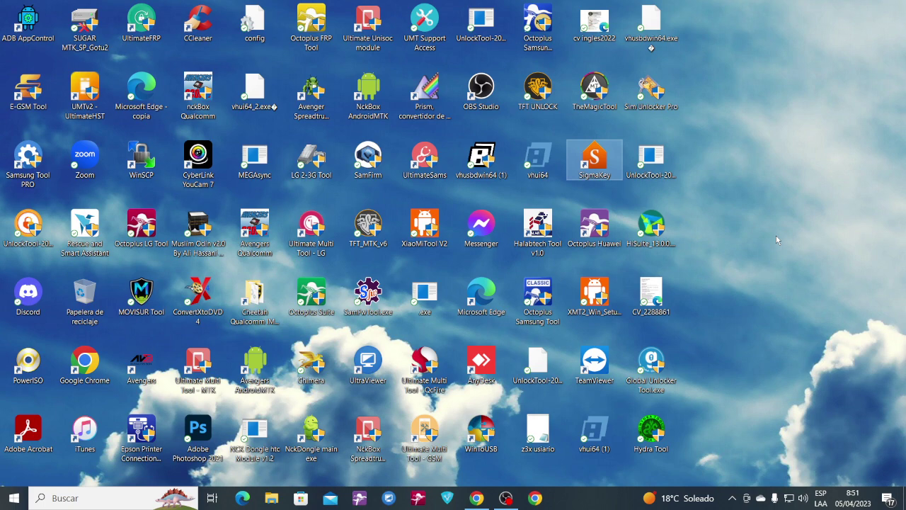
{"action": "left_click", "coordinate": [506, 498]}
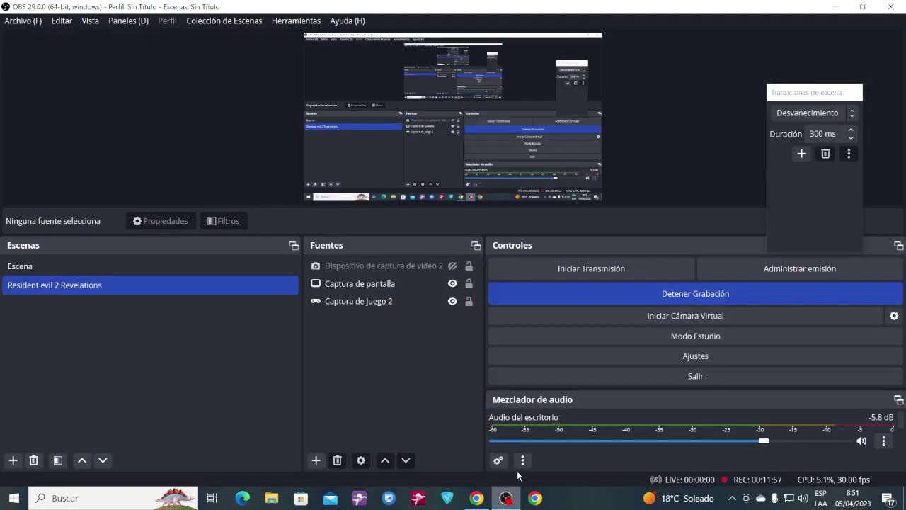